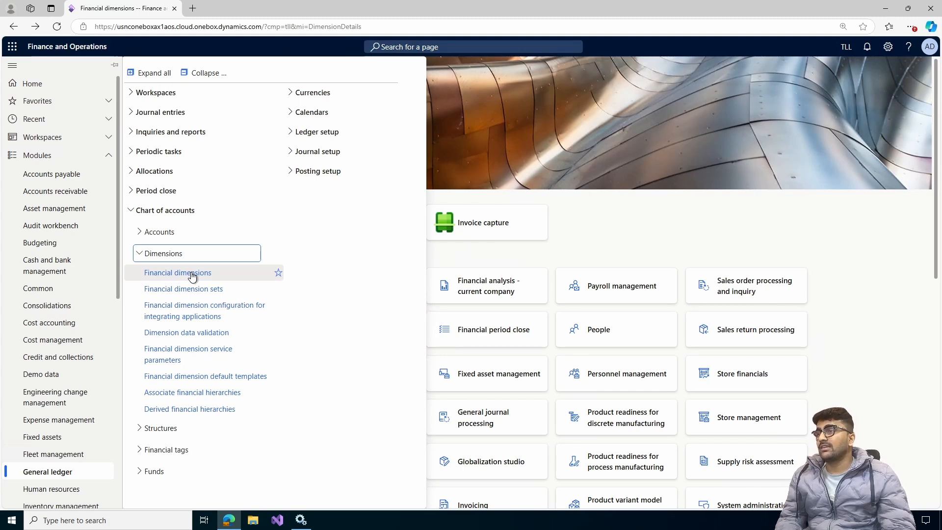
# Step: Open the Financial dimensions page under General ledger's chart of accounts and review the existing dimensions
pyautogui.click(192, 273)
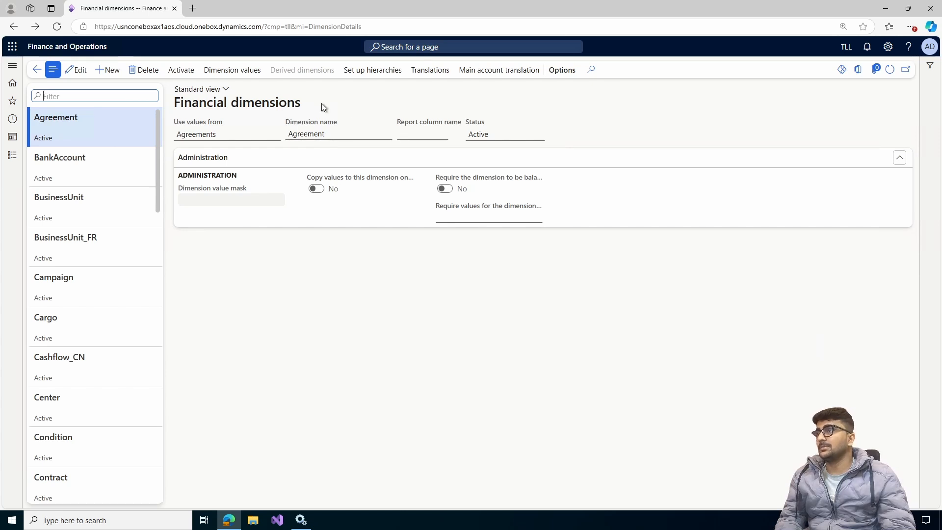
pyautogui.moveTo(308, 104); pyautogui.dragTo(175, 103)
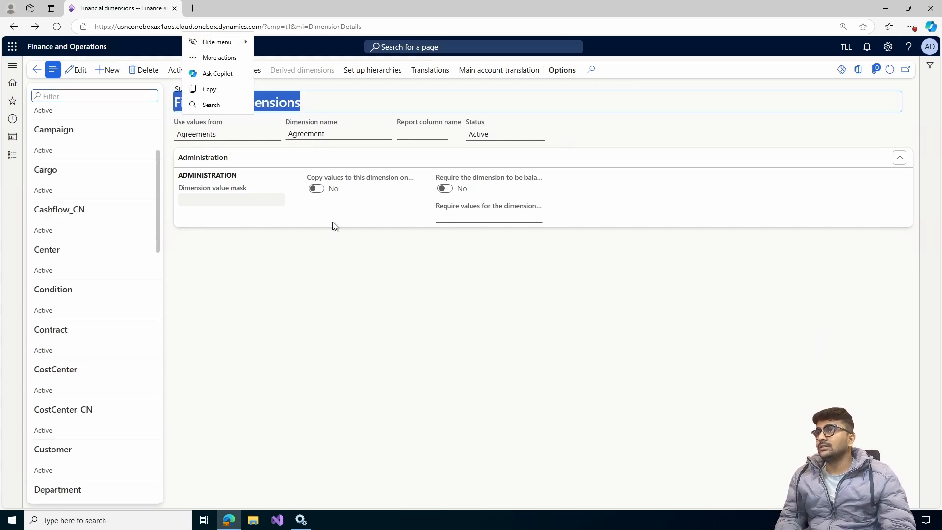
pyautogui.click(325, 283)
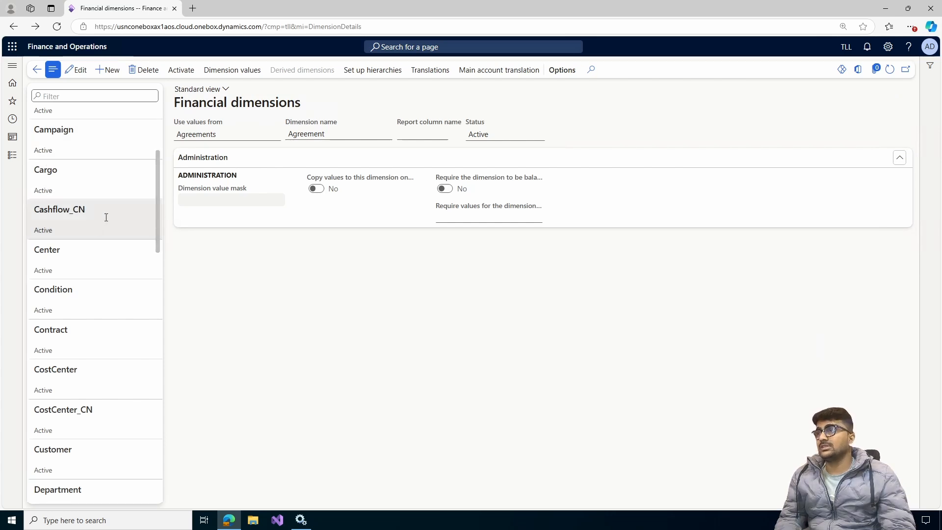
pyautogui.scroll(3, 120, 212)
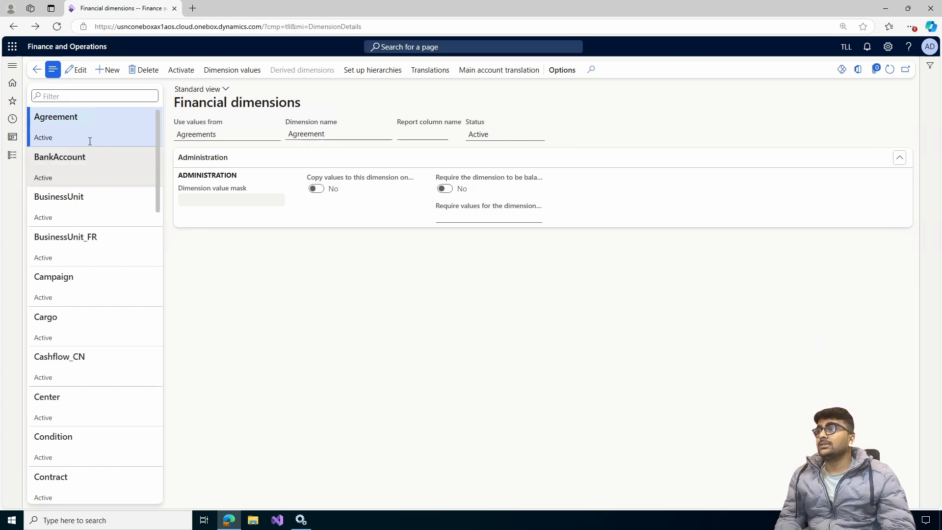
pyautogui.scroll(-3, 81, 314)
pyautogui.scroll(-5, 91, 358)
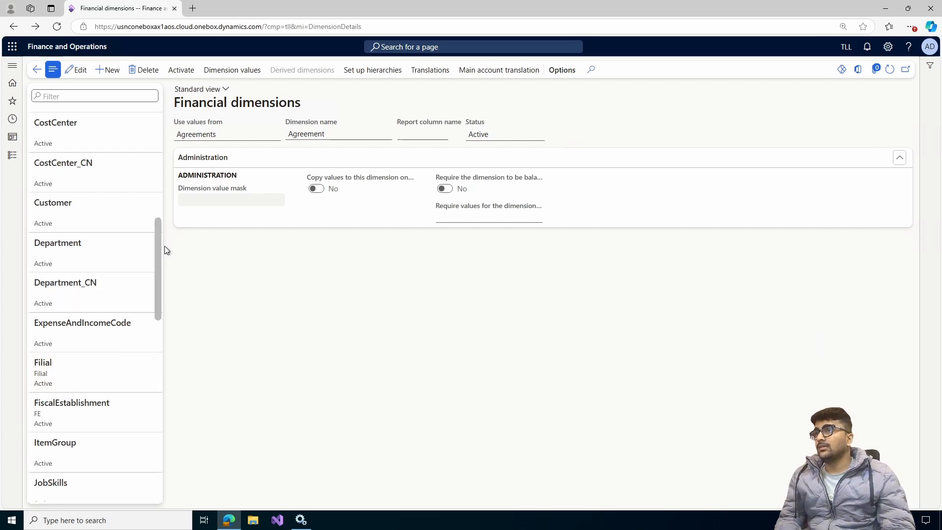
# Step: Look through the list of available legal entities without switching company
pyautogui.click(853, 50)
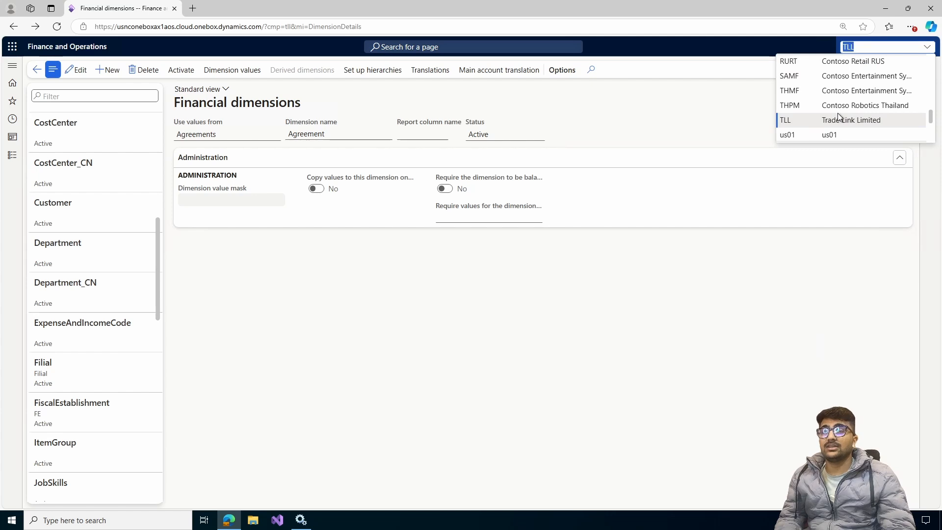
pyautogui.scroll(5, 837, 110)
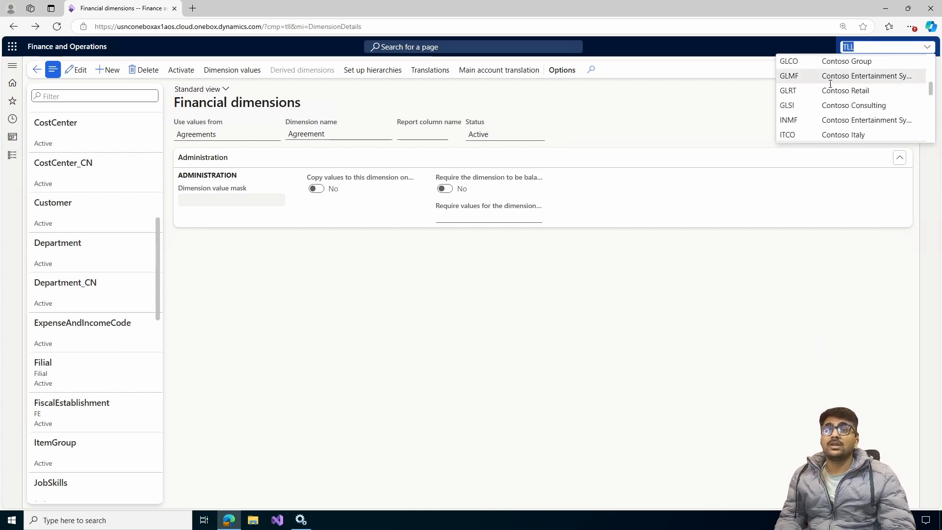
pyautogui.scroll(2, 819, 80)
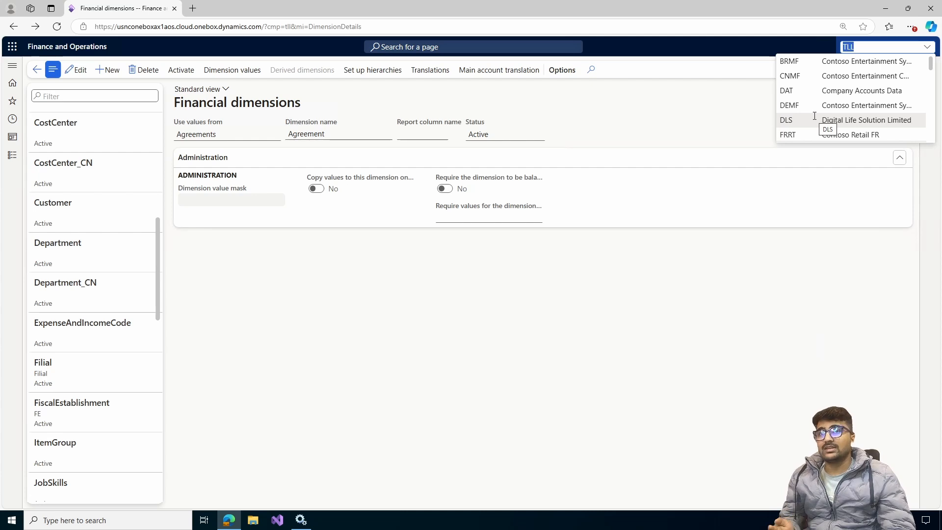
pyautogui.click(219, 241)
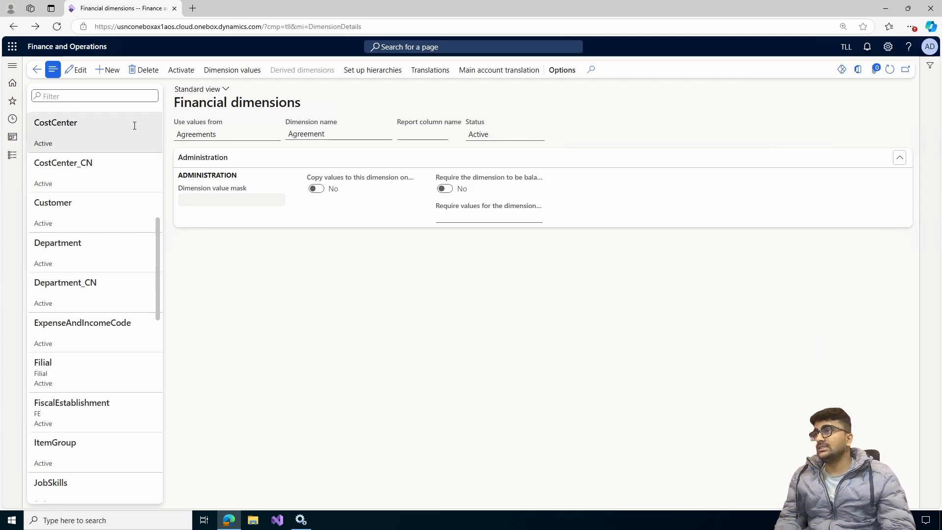
# Step: Start a new financial dimension that uses values from < Custom dimension >
pyautogui.scroll(7, 132, 193)
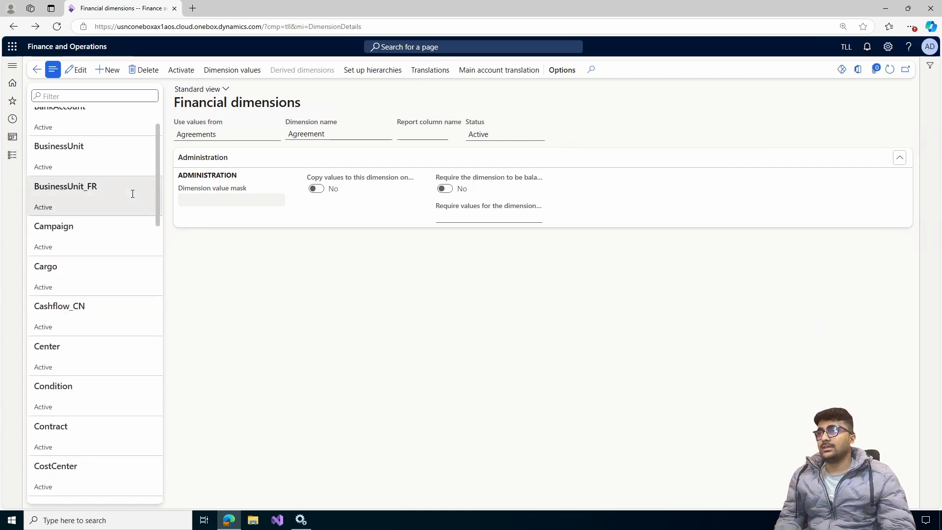
pyautogui.scroll(1, 133, 194)
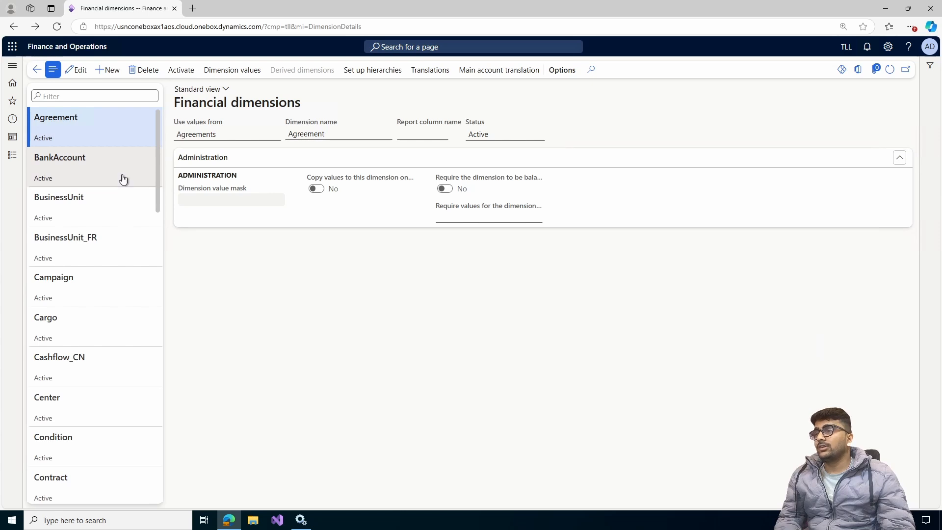
pyautogui.scroll(-10, 108, 231)
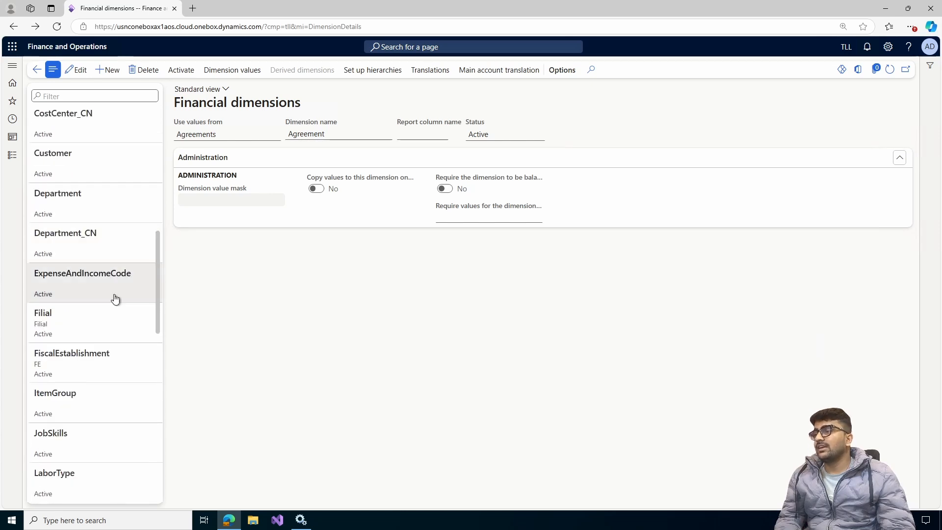
pyautogui.scroll(-4, 112, 373)
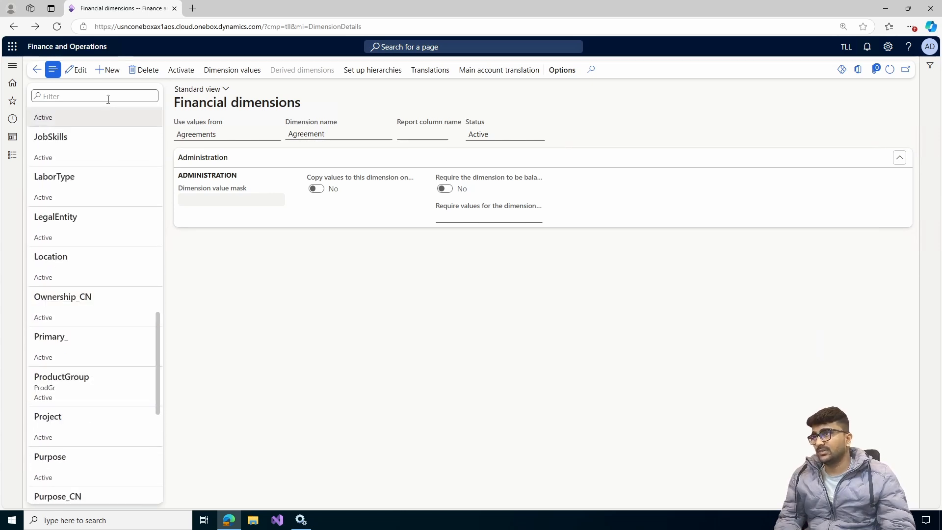
pyautogui.click(111, 70)
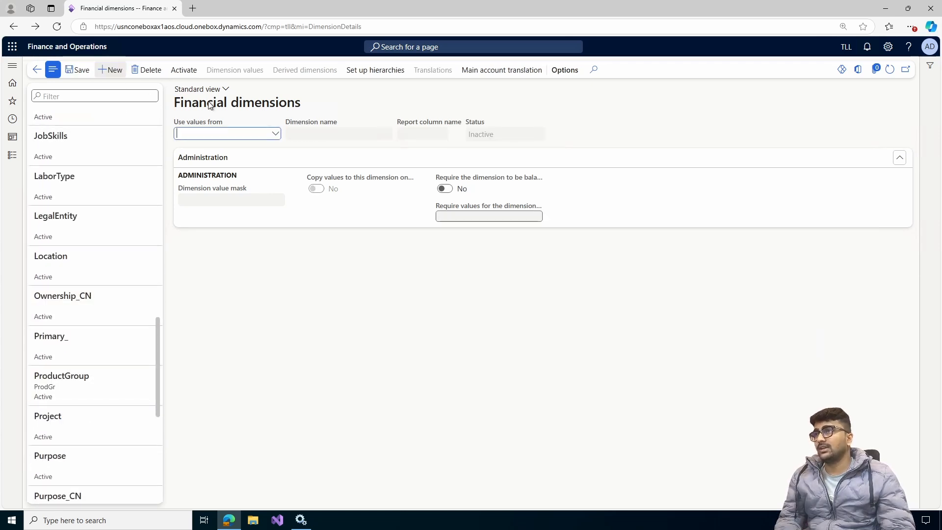
pyautogui.click(276, 134)
pyautogui.scroll(-3, 239, 211)
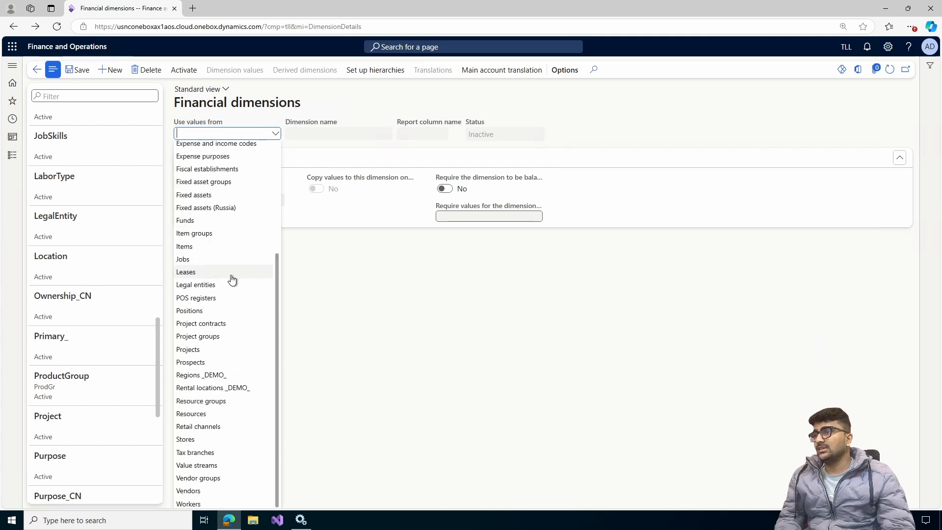
pyautogui.scroll(3, 238, 294)
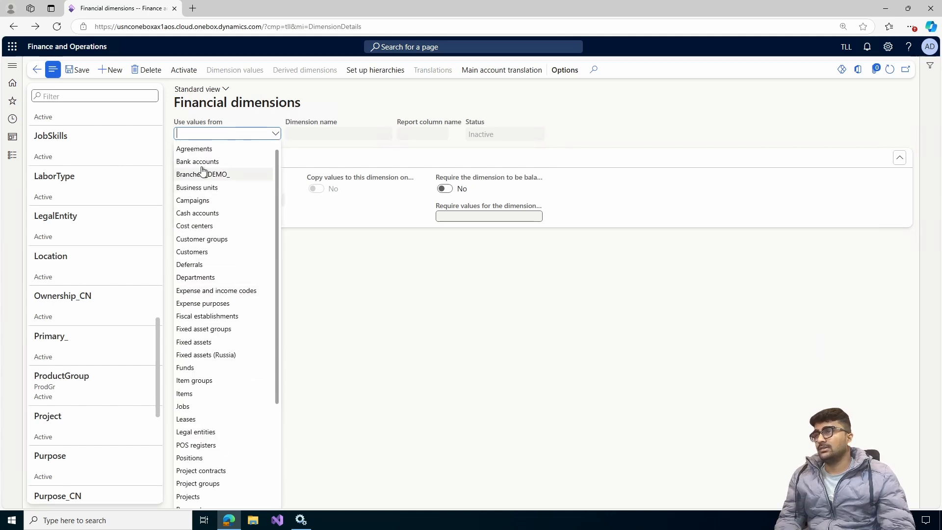
pyautogui.scroll(1, 228, 226)
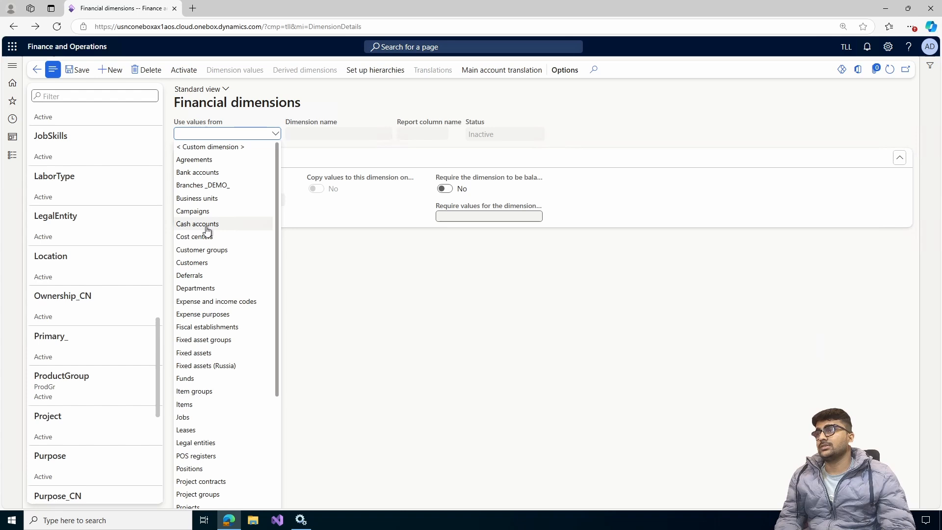
pyautogui.click(218, 147)
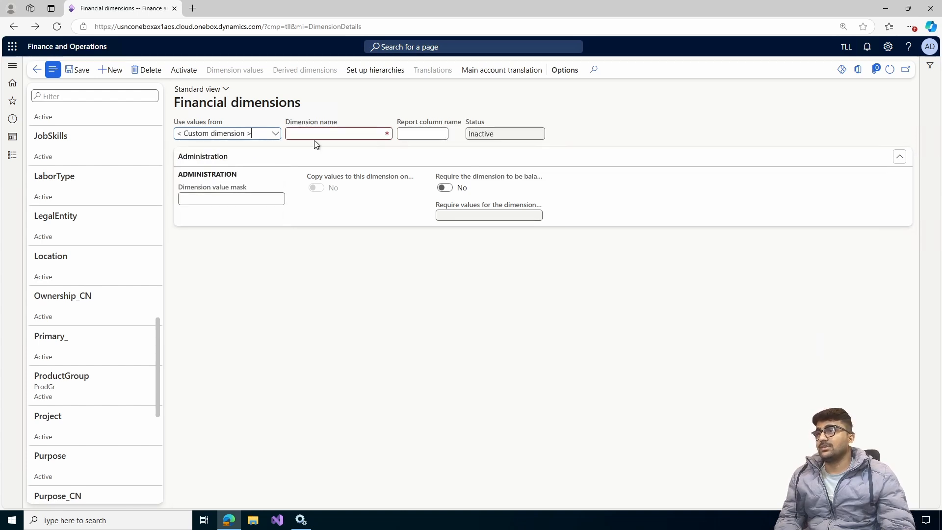
# Step: Name the dimension TLL_Department, set its report column name to TDP, and save the record
pyautogui.click(326, 133)
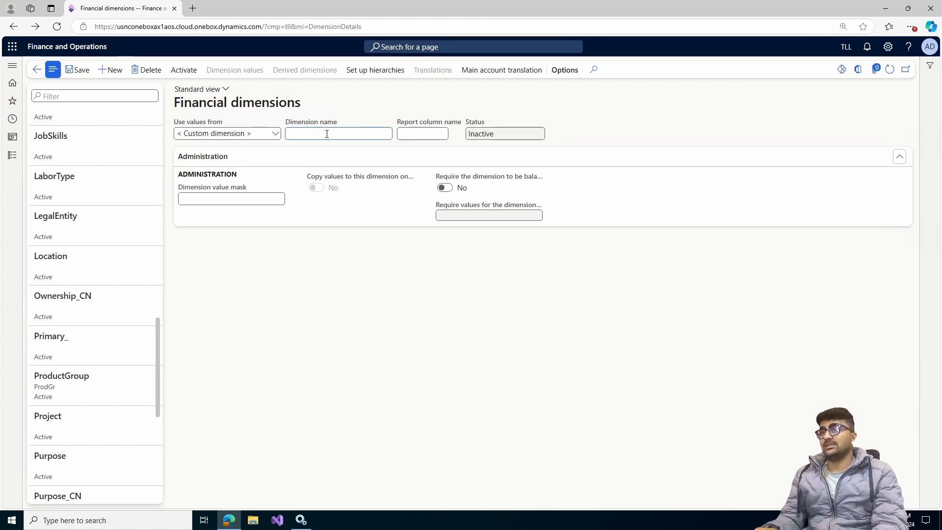
pyautogui.write('TLL_Depa')
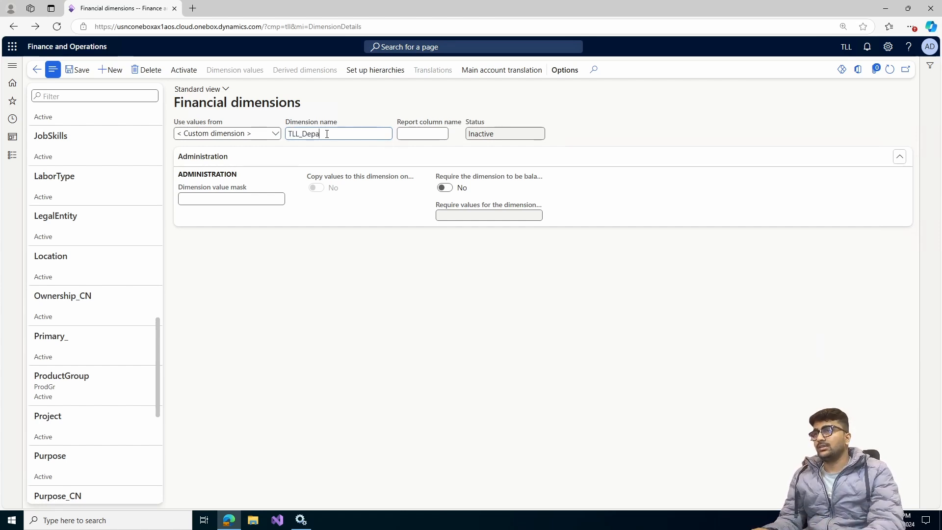
pyautogui.write('rtment')
pyautogui.hotkey('ctrl', 's')
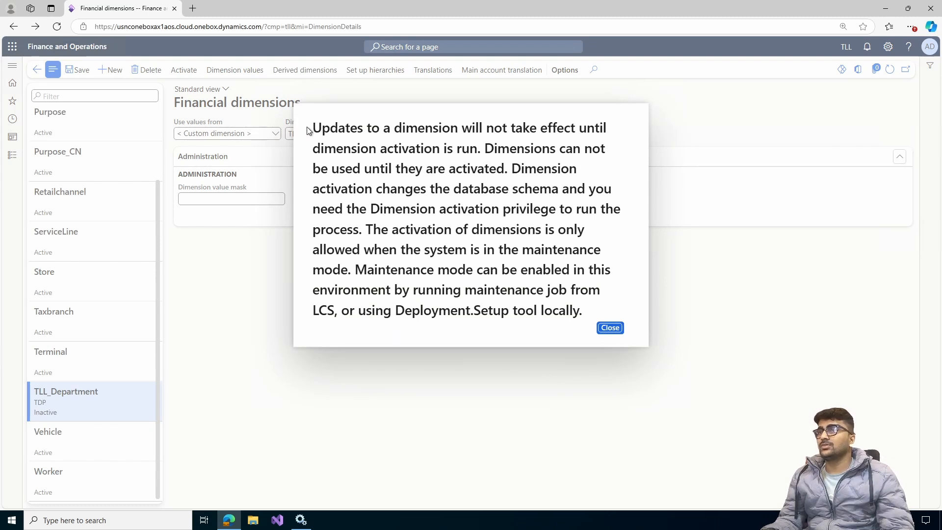
pyautogui.moveTo(309, 130); pyautogui.dragTo(614, 152)
pyautogui.click(613, 328)
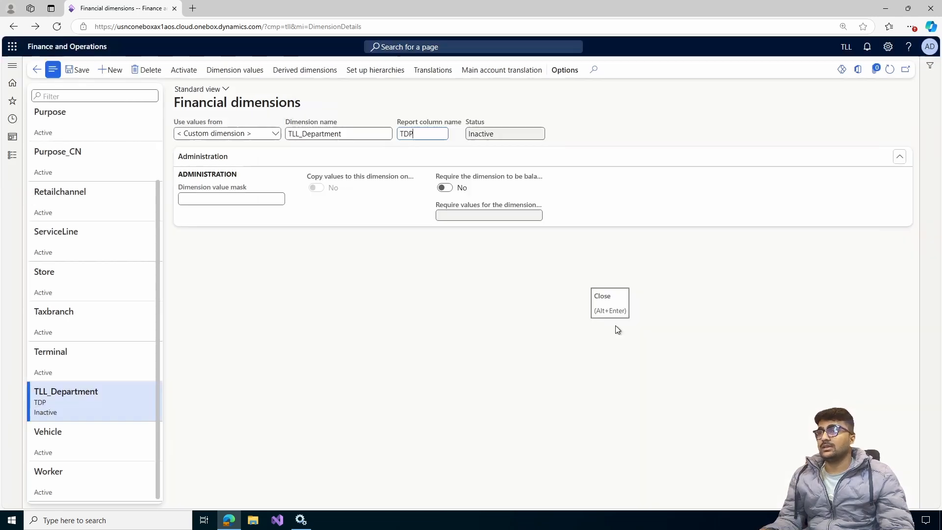
pyautogui.click(88, 74)
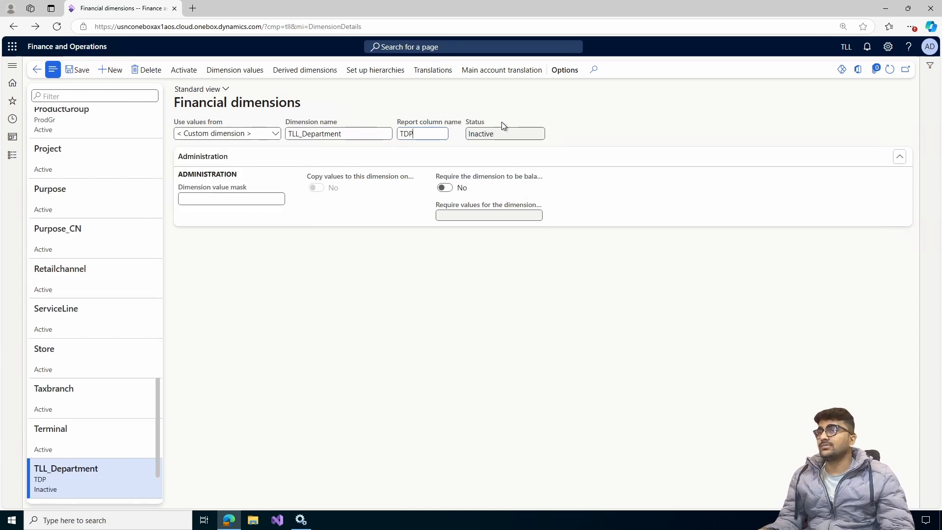
# Step: Try to activate the TLL_Department dimension, read the maintenance mode message and dismiss it
pyautogui.moveTo(508, 134); pyautogui.dragTo(468, 134)
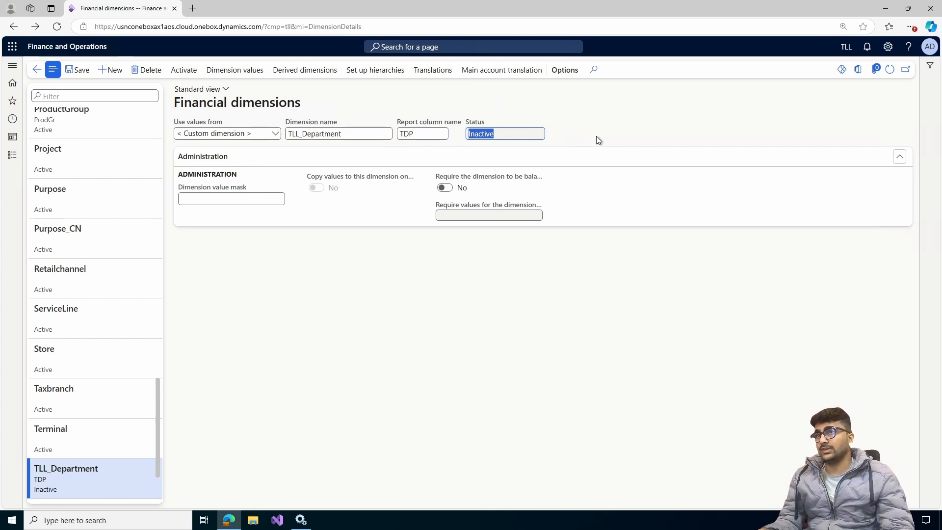
pyautogui.click(184, 70)
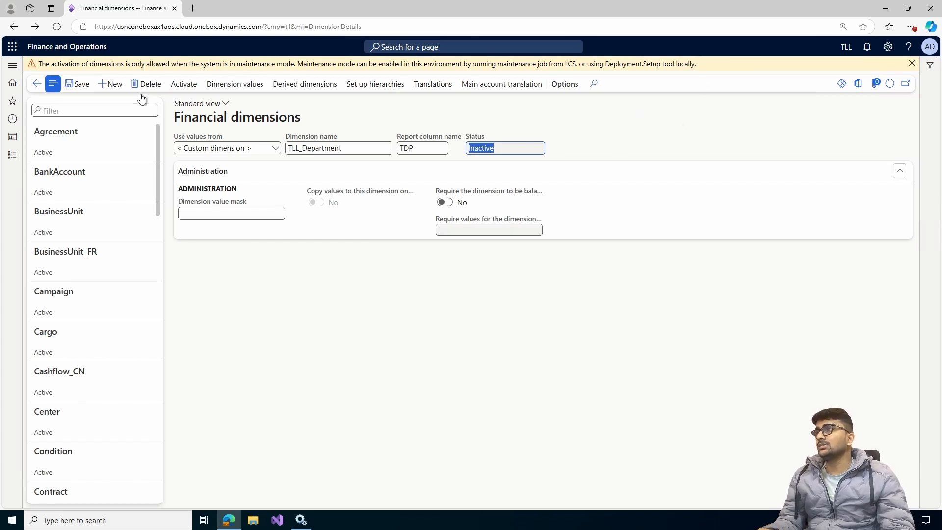
pyautogui.moveTo(39, 65); pyautogui.dragTo(696, 65)
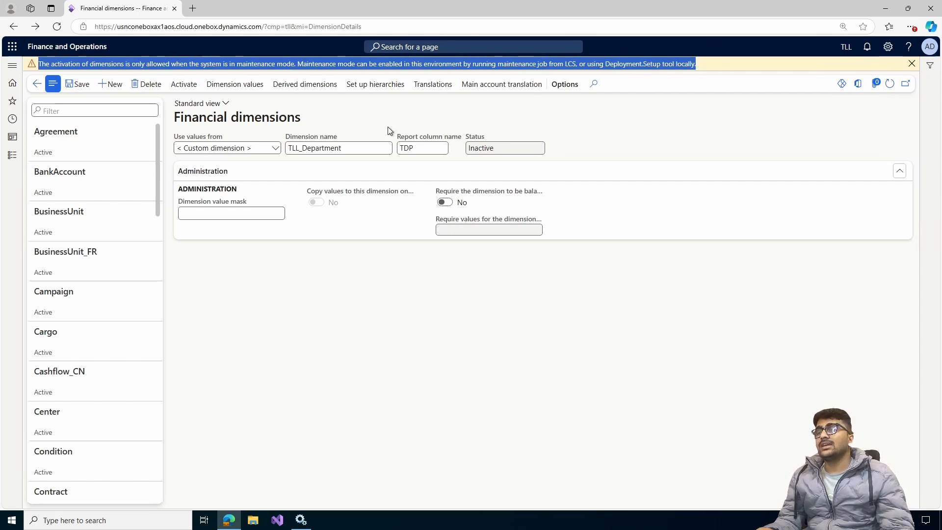
pyautogui.click(348, 119)
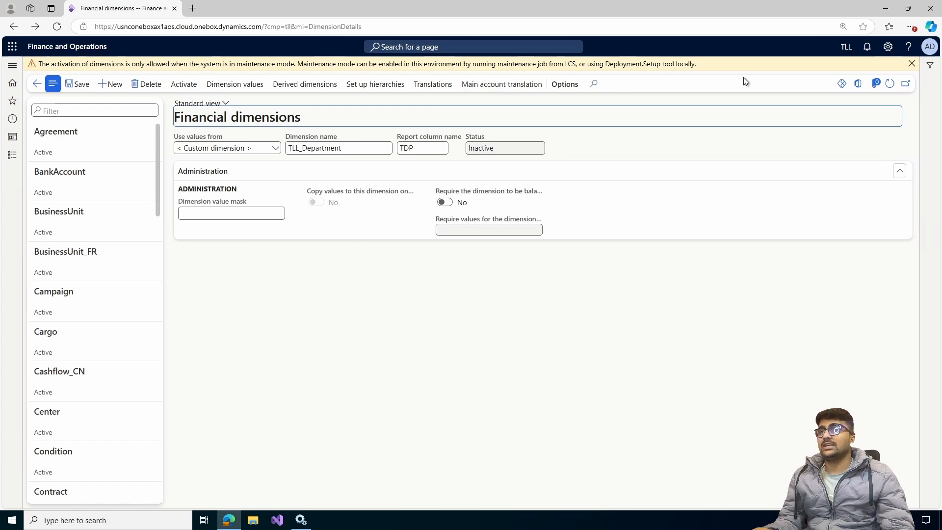
pyautogui.click(911, 63)
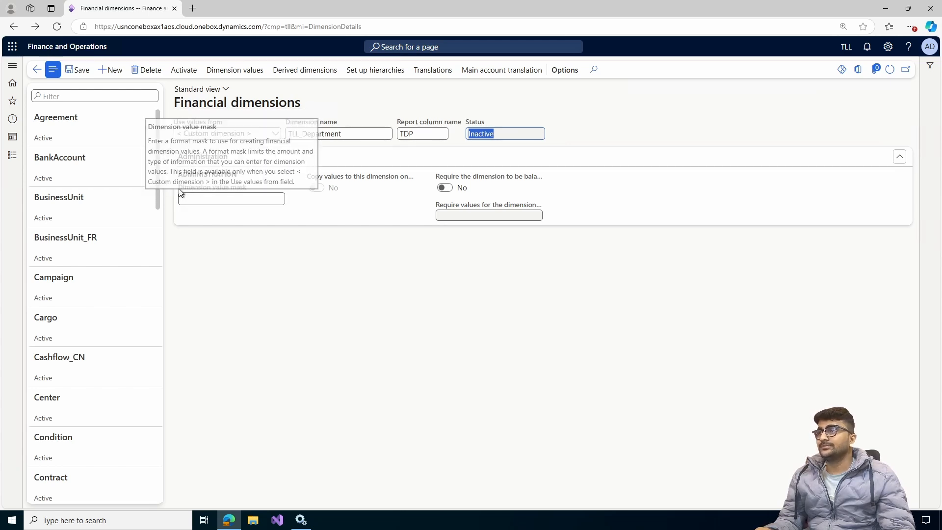
# Step: Set the dimension value mask of TLL_Department to #### and save the dimension
pyautogui.moveTo(178, 188); pyautogui.dragTo(252, 192)
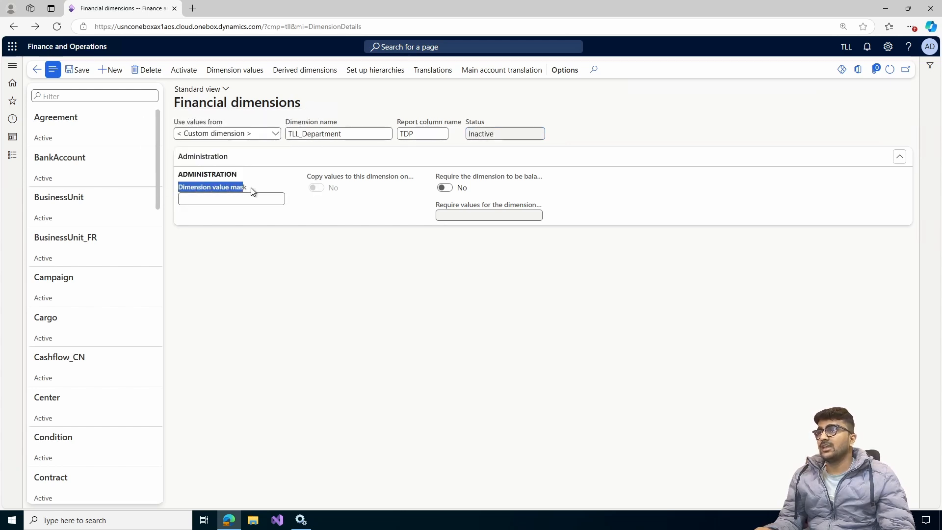
pyautogui.click(219, 200)
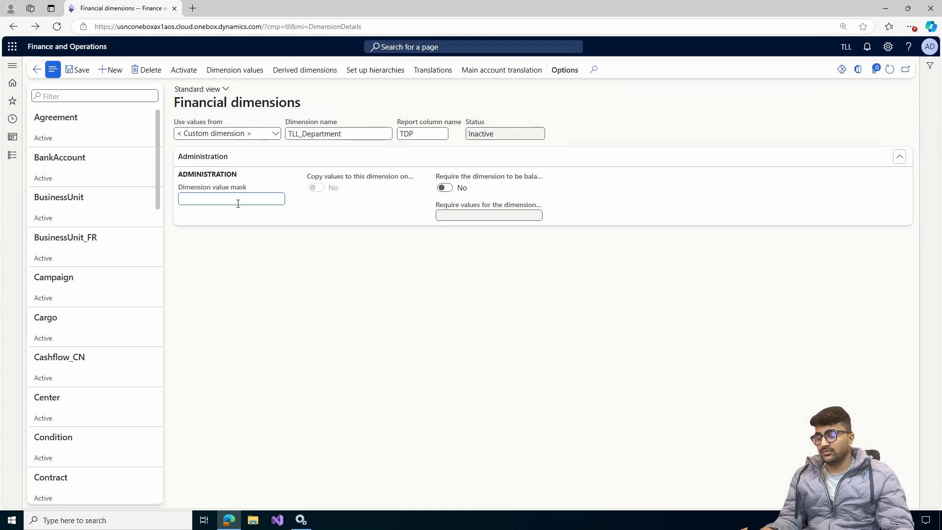
pyautogui.write('####')
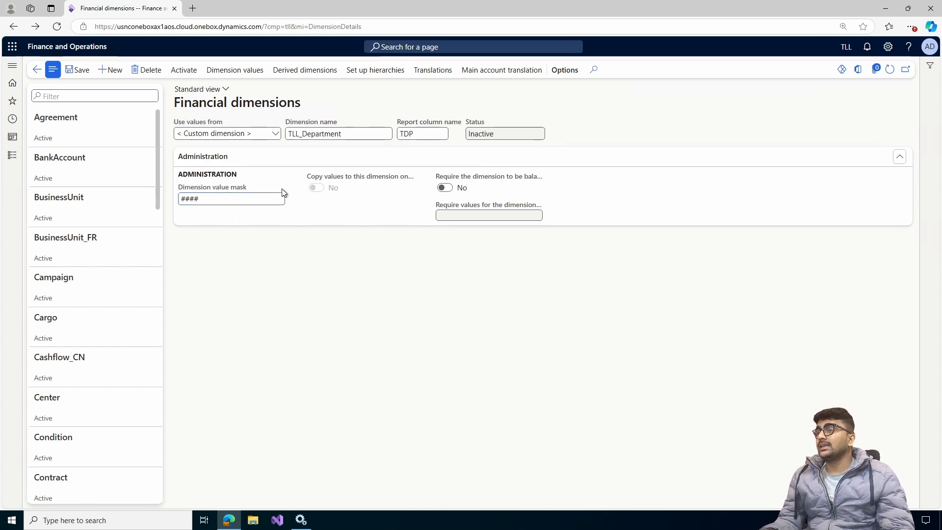
pyautogui.doubleClick(191, 199)
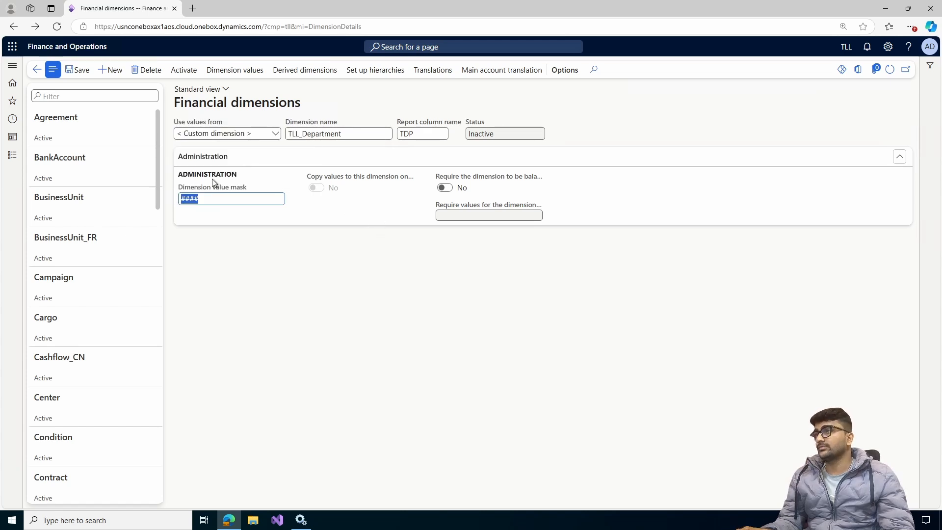
pyautogui.click(81, 71)
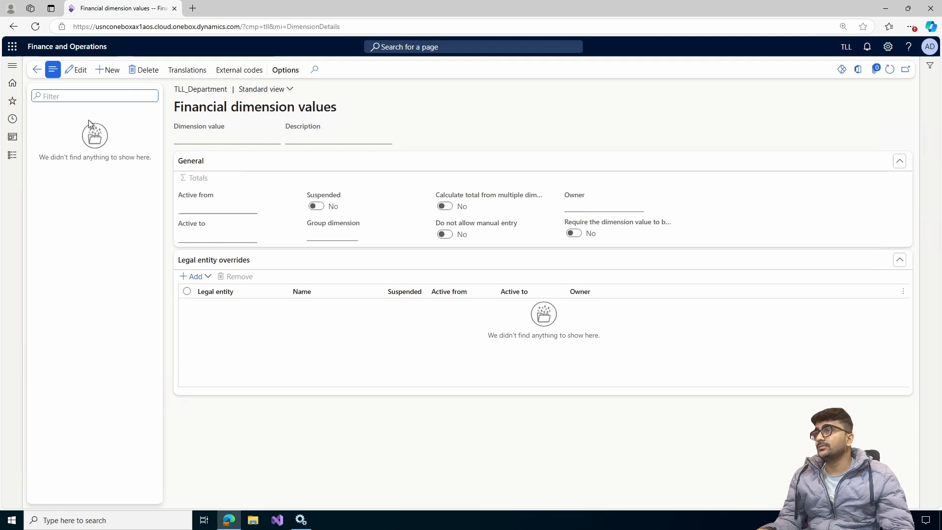
# Step: Create a financial dimension value 1001 for TLL_Department and save it
pyautogui.click(109, 71)
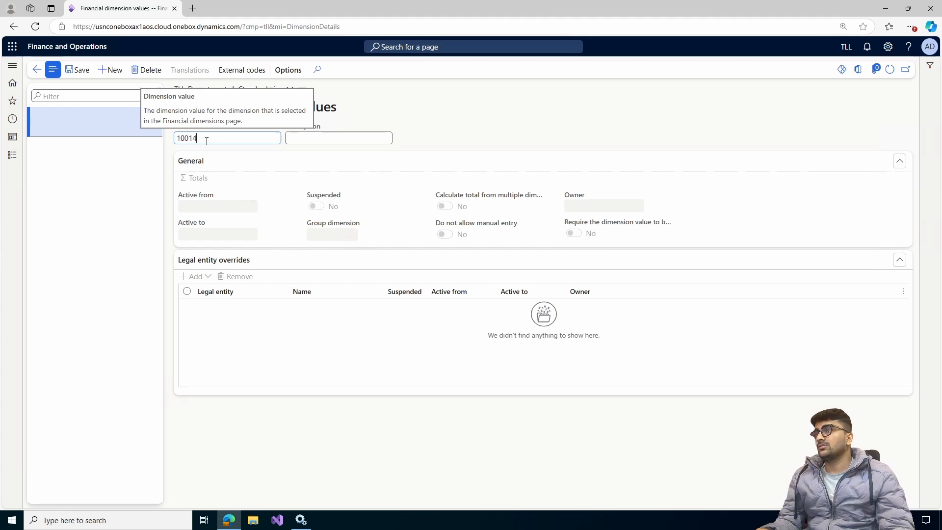
pyautogui.write('10014')
pyautogui.press('BackSpace')
pyautogui.click(77, 69)
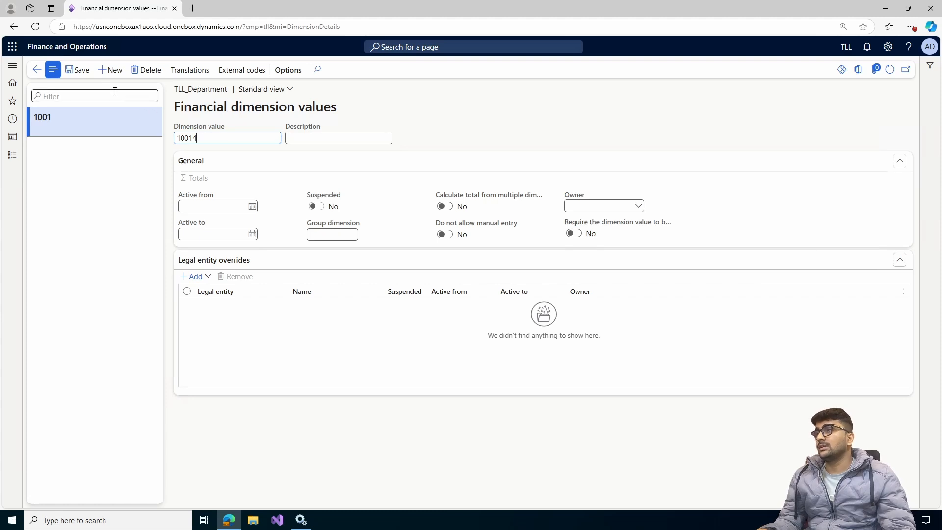
# Step: Try to save the dimension value 10014, dismiss the error, and check the mask quoted in the warning
pyautogui.click(79, 70)
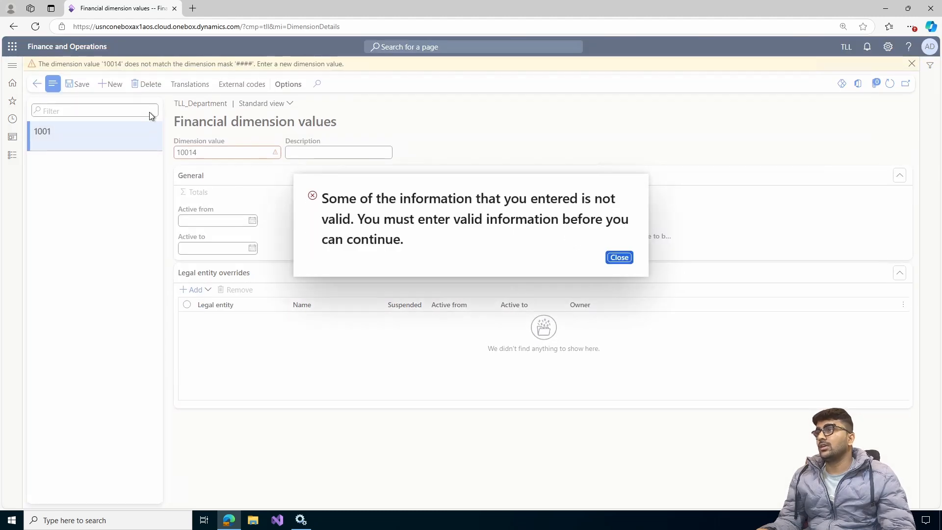
pyautogui.click(619, 258)
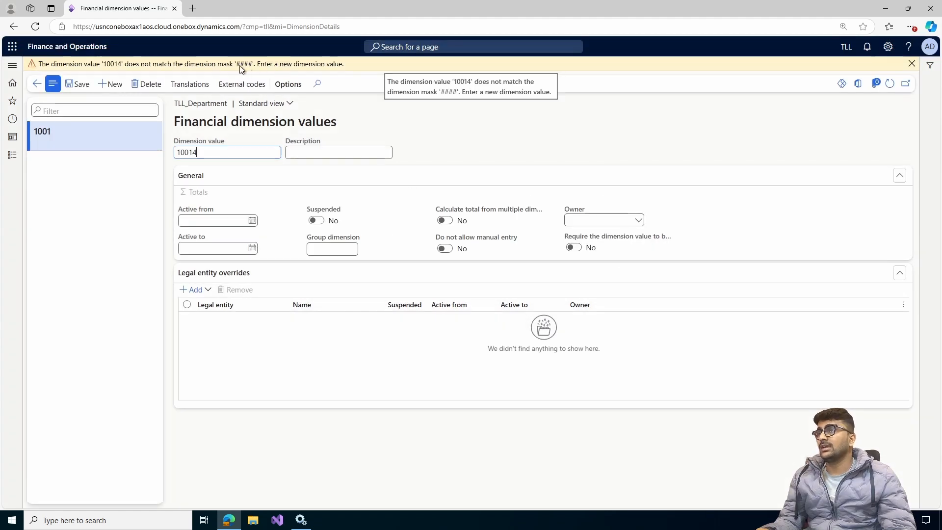
pyautogui.moveTo(237, 66); pyautogui.dragTo(255, 66)
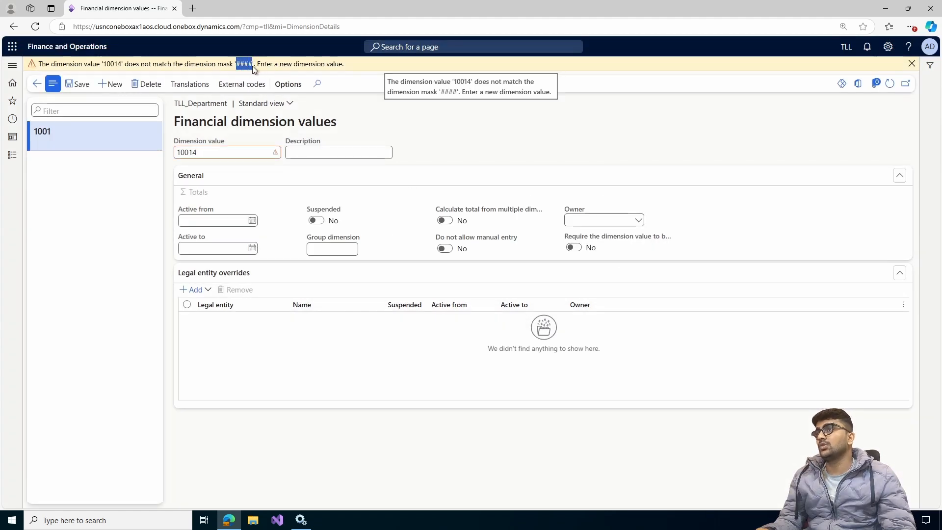
# Step: Correct the dimension value to 1001, give it the description Finance, and save the record
pyautogui.click(206, 154)
pyautogui.press('BackSpace')
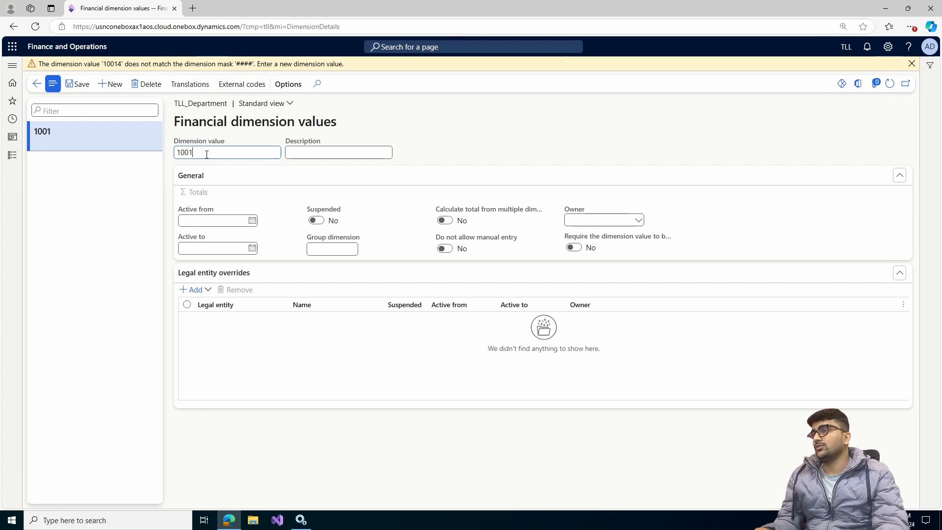
pyautogui.click(76, 85)
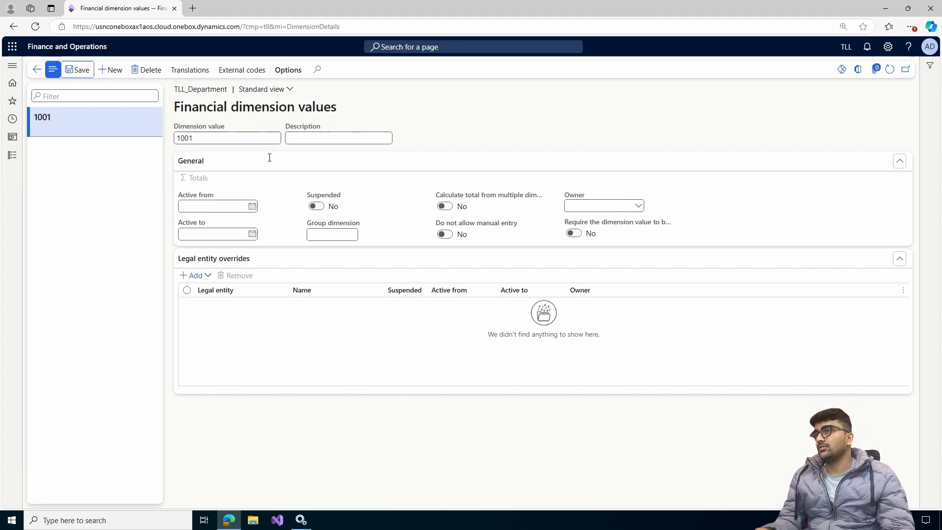
pyautogui.click(305, 140)
pyautogui.write('F')
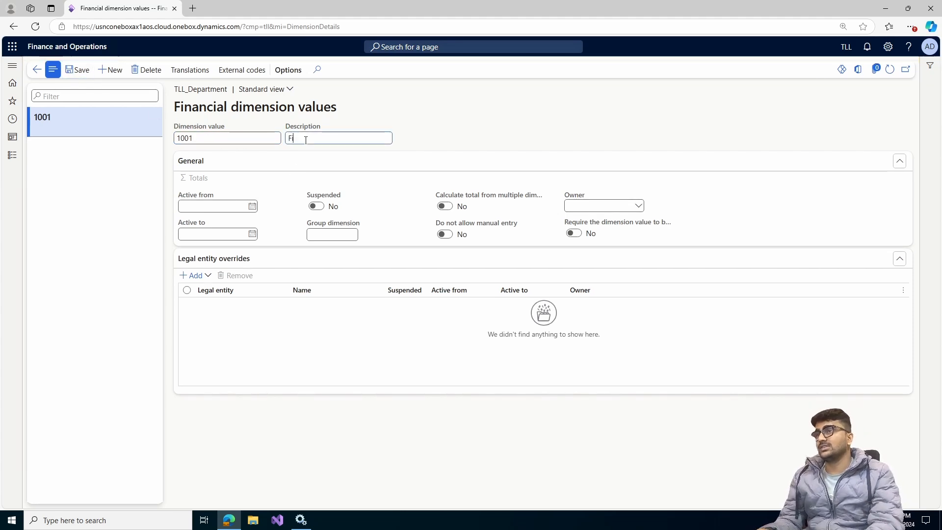
pyautogui.write('inance')
pyautogui.click(77, 70)
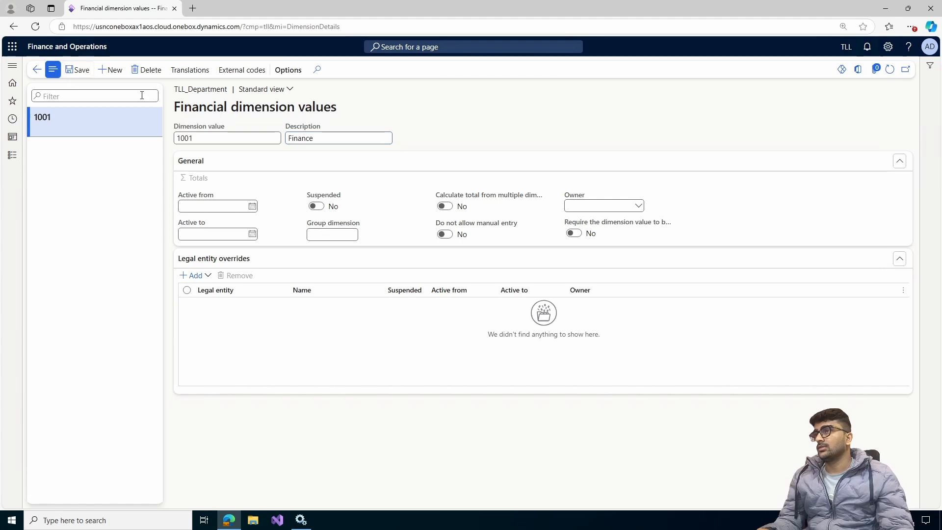
# Step: Add a new dimension value 1002 with the description HR
pyautogui.click(110, 70)
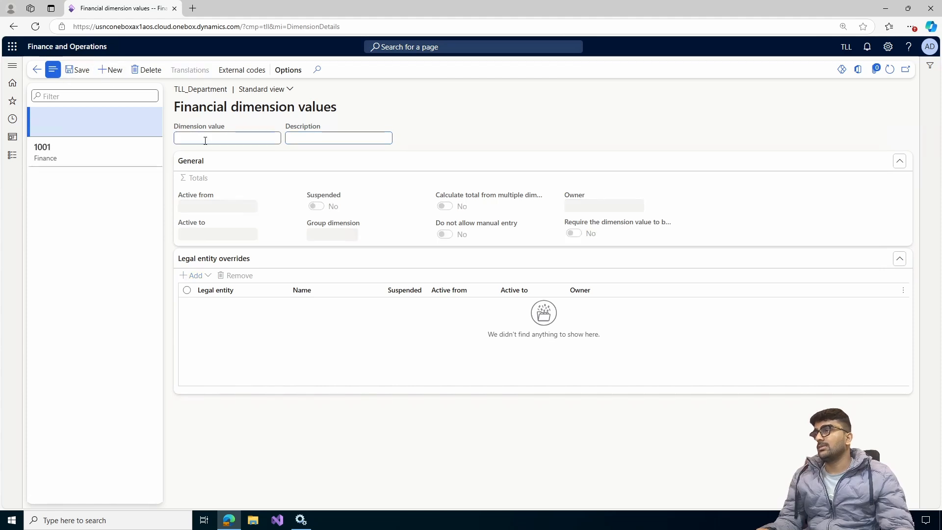
pyautogui.write('1')
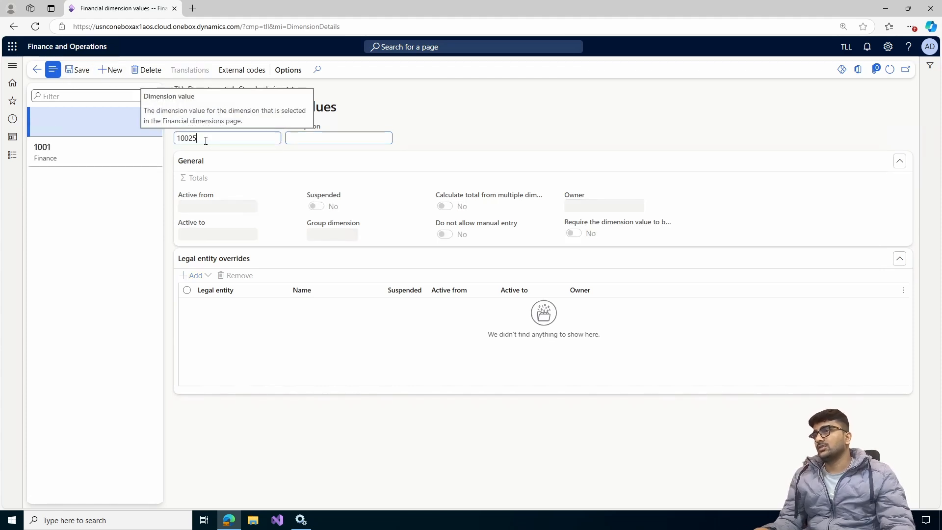
pyautogui.write('0025')
pyautogui.press('BackSpace')
pyautogui.press('Tab')
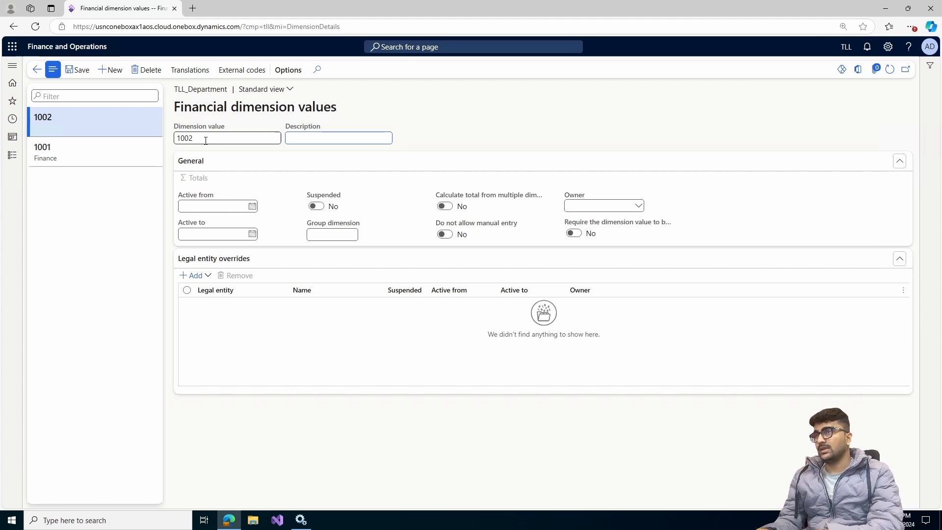
pyautogui.write('HR')
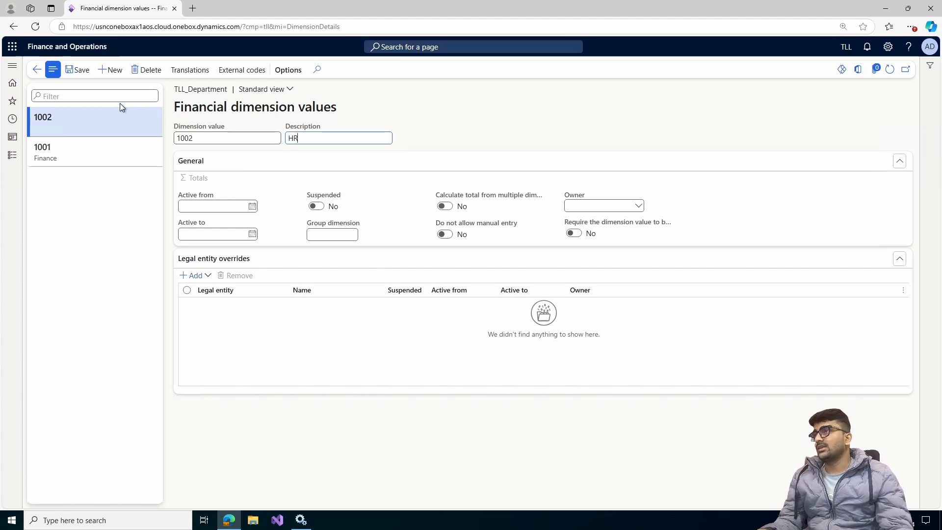
# Step: Add a new dimension value 1003 with the description IT
pyautogui.click(110, 70)
pyautogui.write('10')
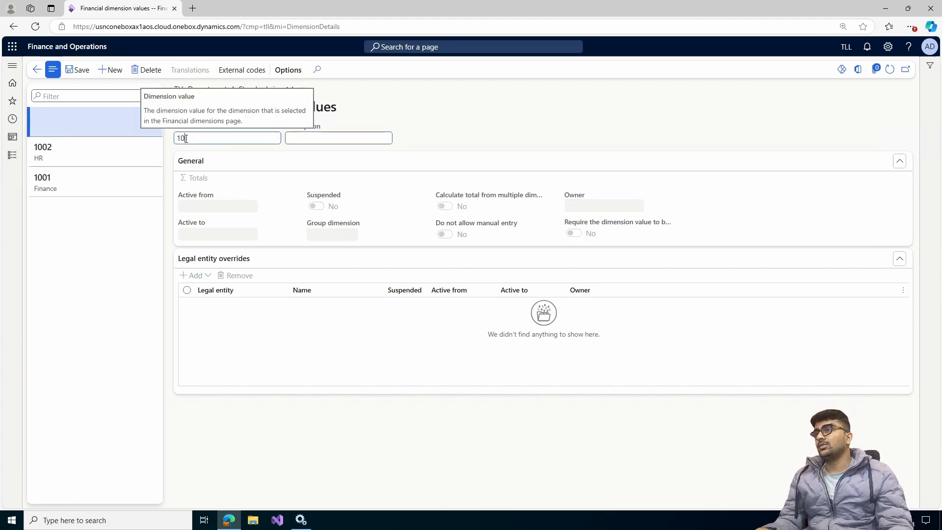
pyautogui.click(322, 138)
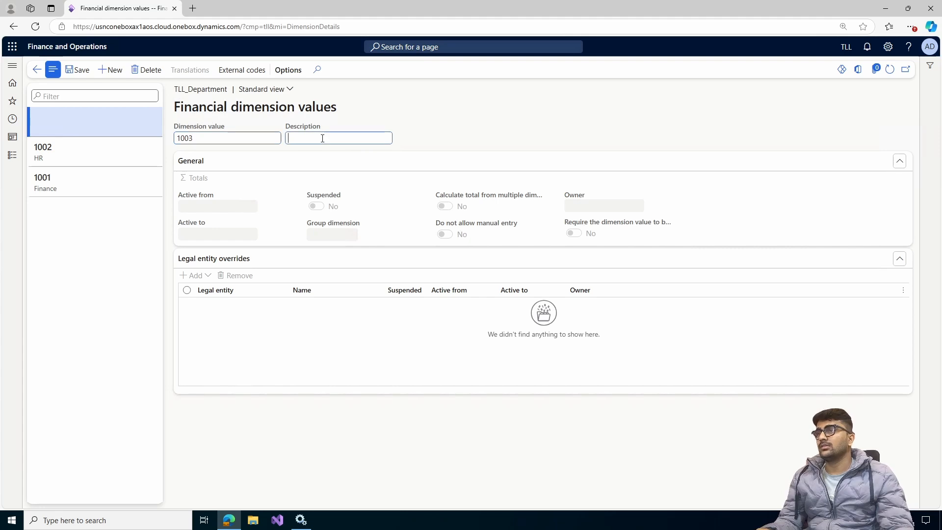
pyautogui.write('IT')
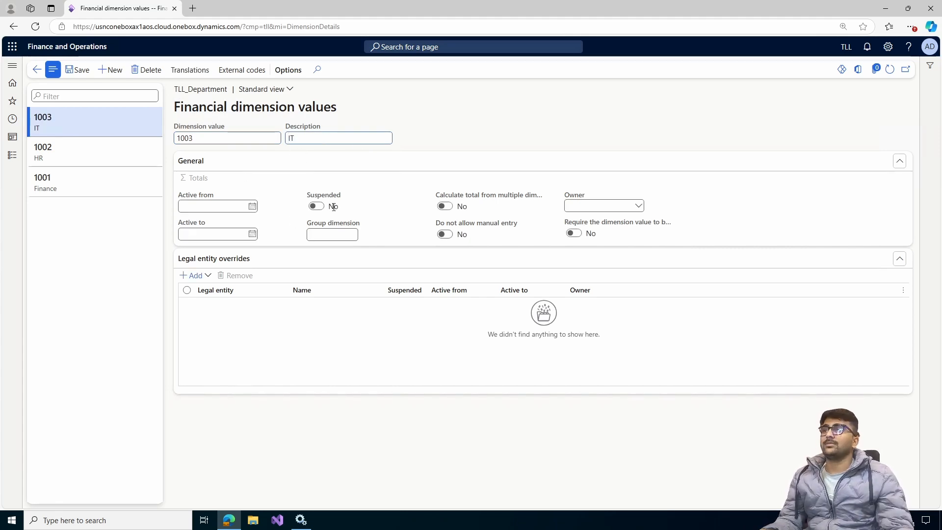
# Step: Open dimension value 1001 Finance and examine its Active from and Active to date settings without choosing dates
pyautogui.click(99, 185)
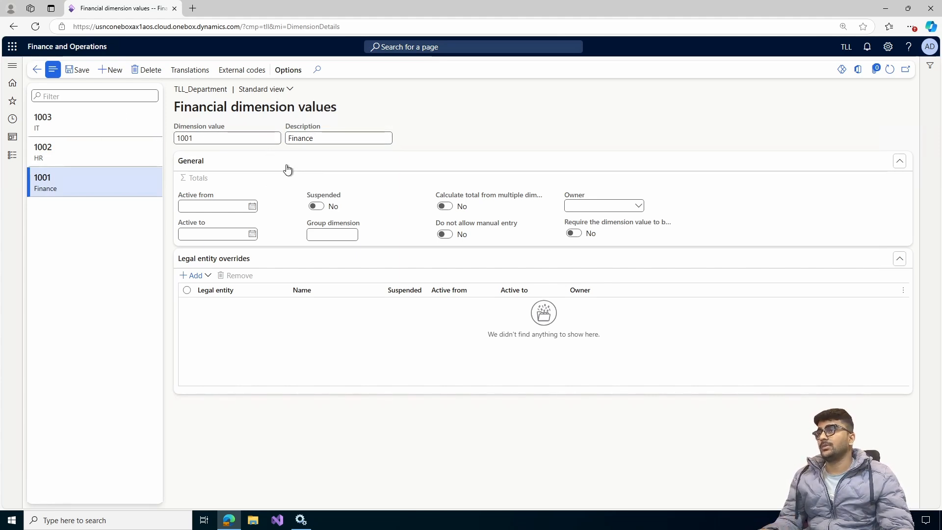
pyautogui.click(252, 207)
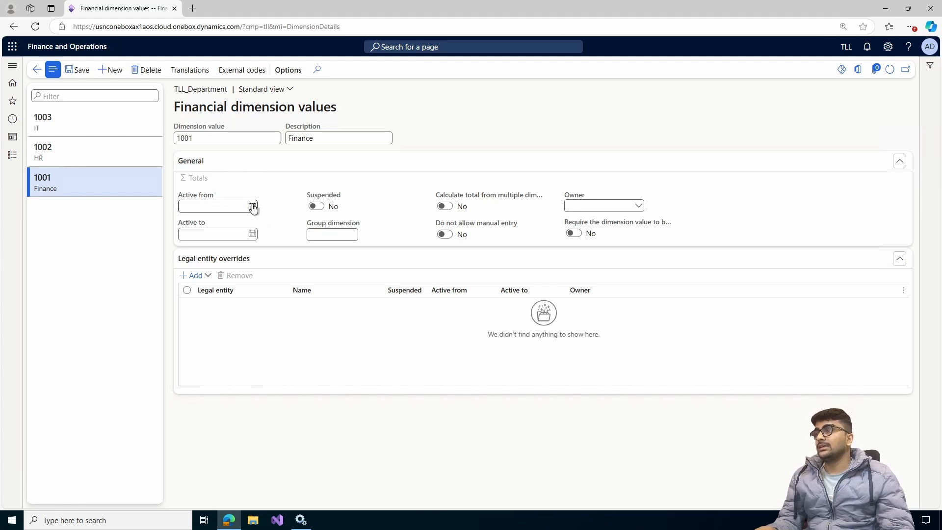
pyautogui.click(252, 234)
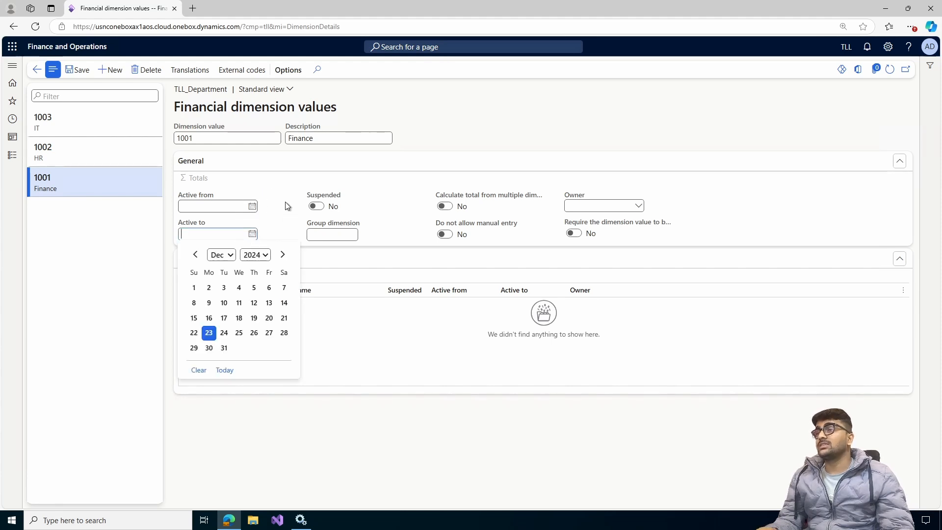
pyautogui.click(285, 202)
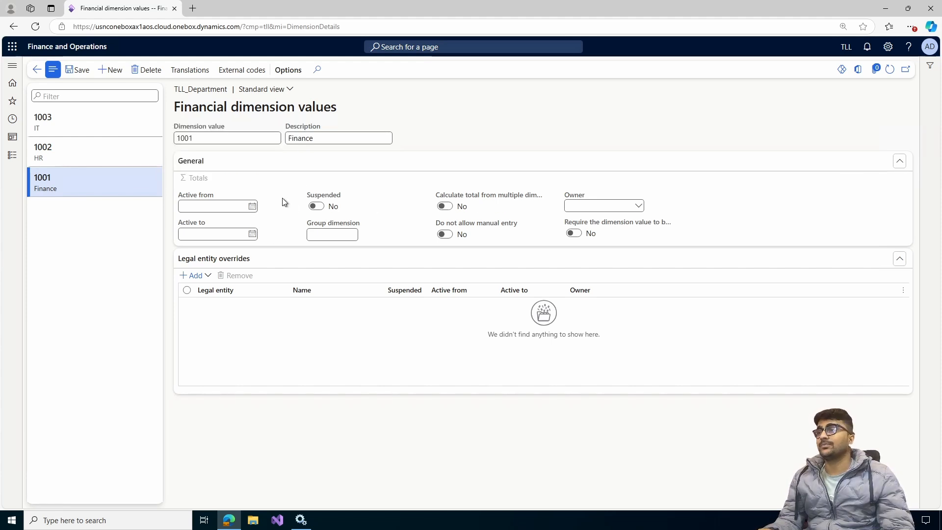
# Step: Try the Suspended and the Calculate total options on the Finance value, setting each to Yes and back to No
pyautogui.moveTo(182, 195)
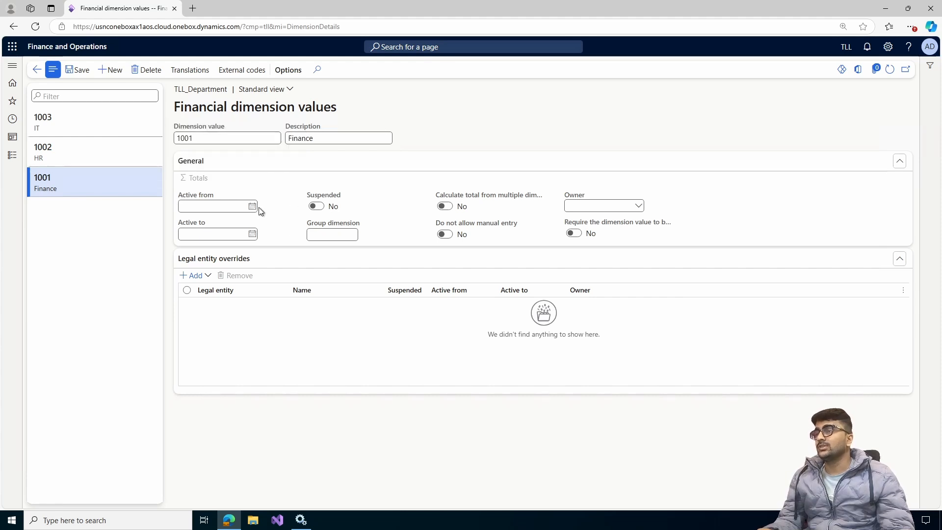
pyautogui.click(310, 205)
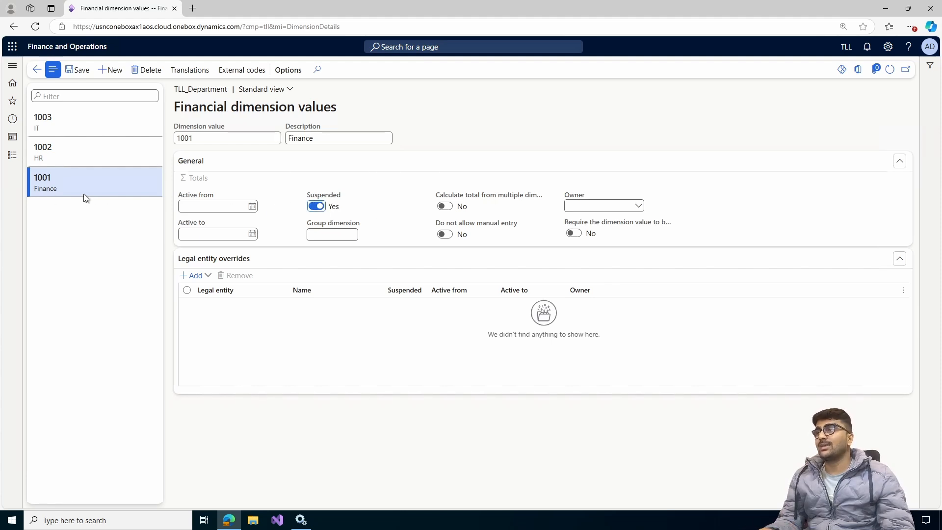
pyautogui.click(316, 206)
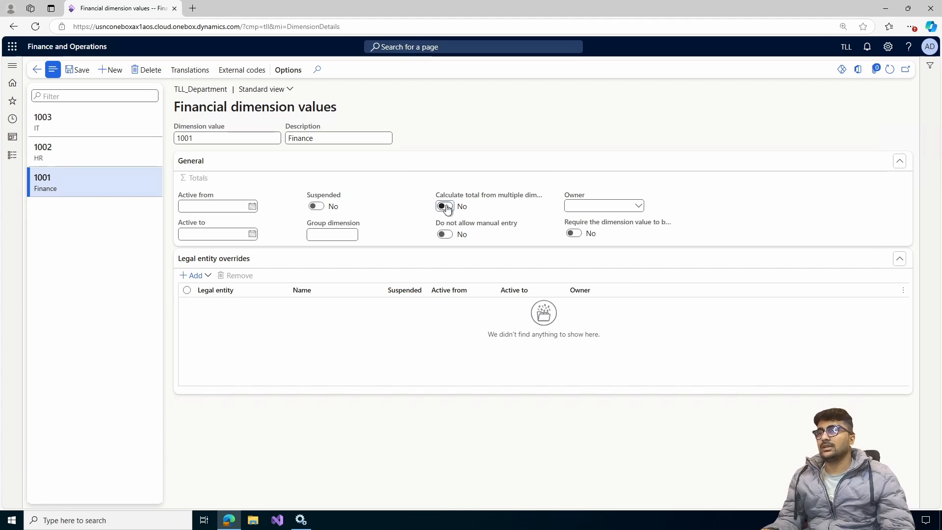
pyautogui.click(446, 206)
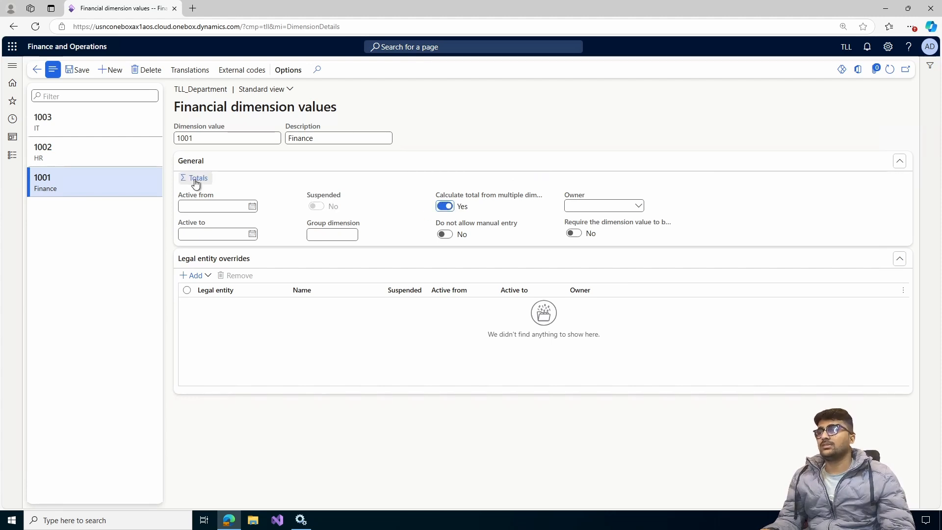
pyautogui.click(581, 256)
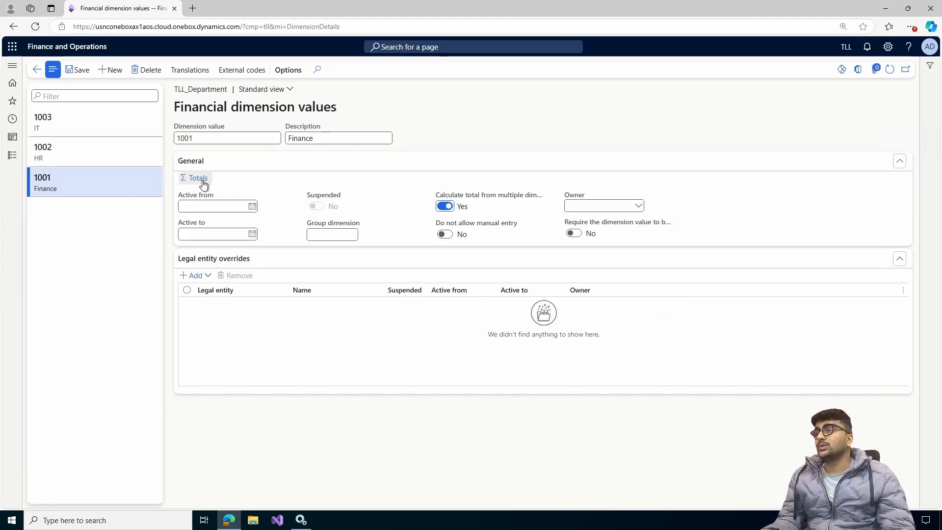
pyautogui.click(450, 206)
# Step: Set Do not allow manual entry to Yes and back to No, and look through the Owner choices without selecting one
pyautogui.moveTo(436, 223); pyautogui.dragTo(520, 224)
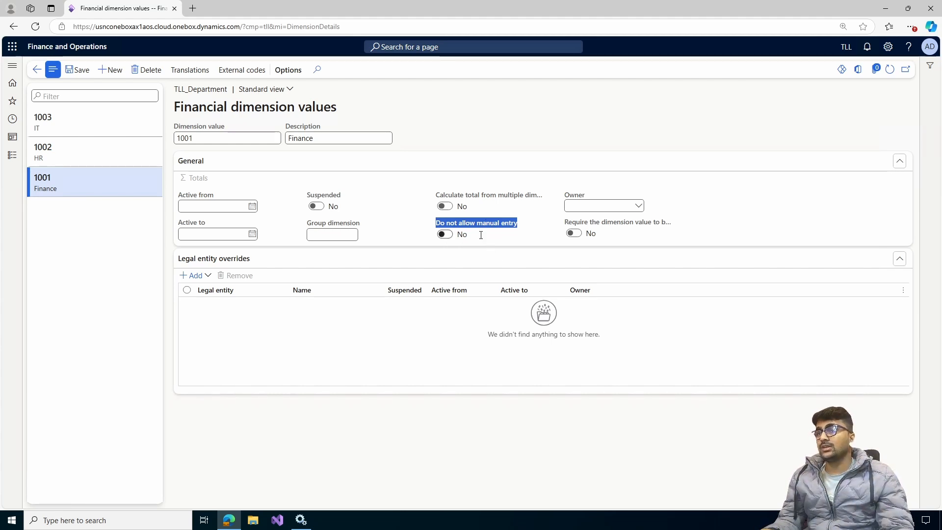
pyautogui.click(445, 235)
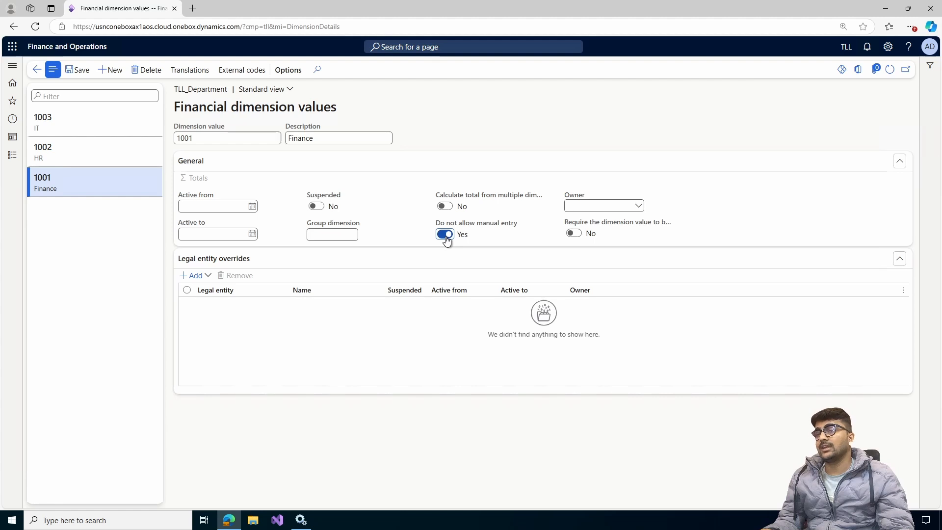
pyautogui.click(445, 236)
pyautogui.click(638, 206)
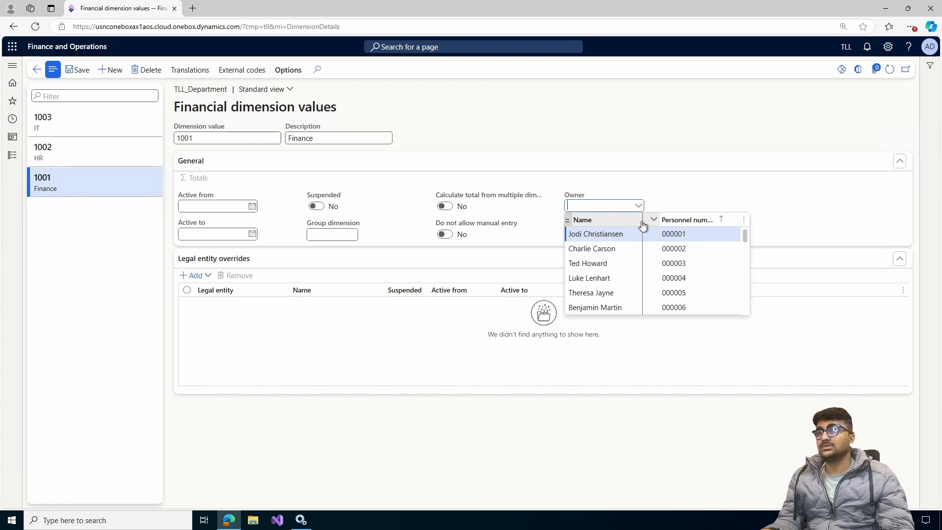
pyautogui.moveTo(643, 225); pyautogui.dragTo(641, 226)
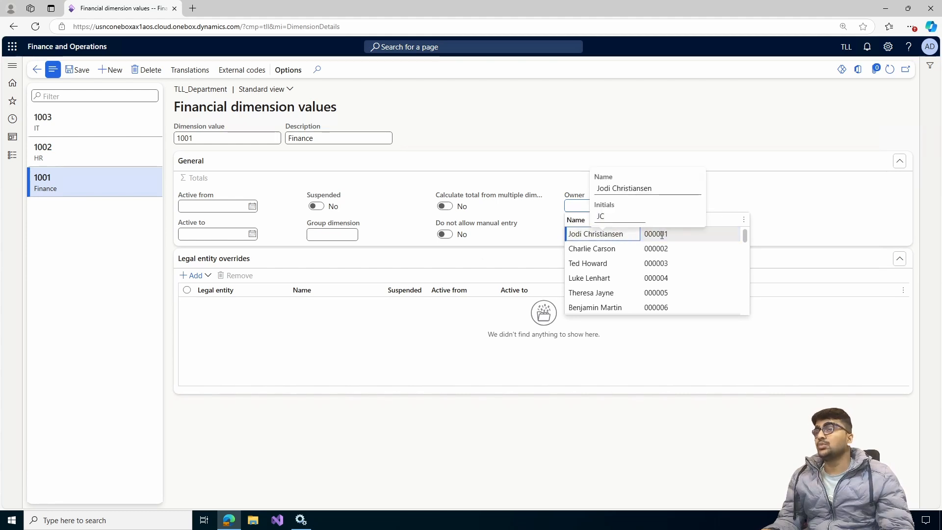
pyautogui.press('Escape')
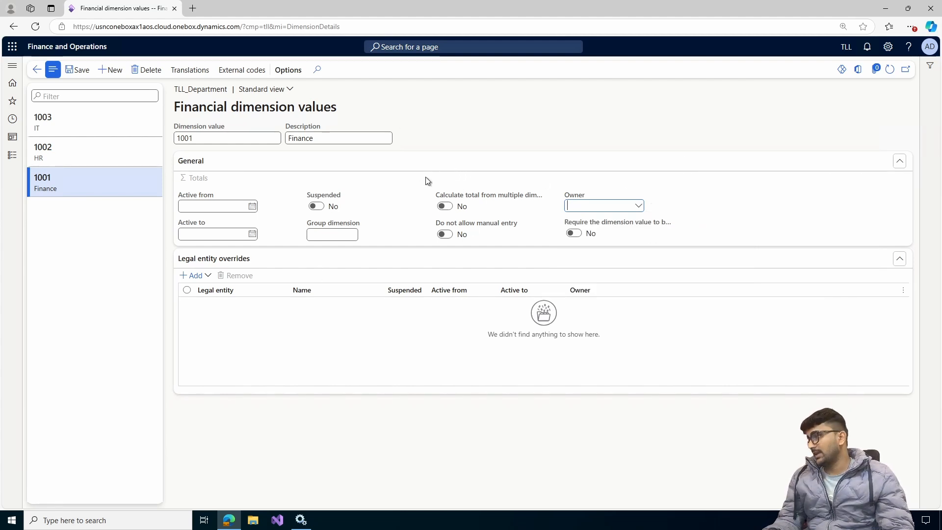
# Step: Add a legal entity override for TLL, Trade Link Limited, to value 1001, filtering company names that begin with "tr"
pyautogui.click(208, 278)
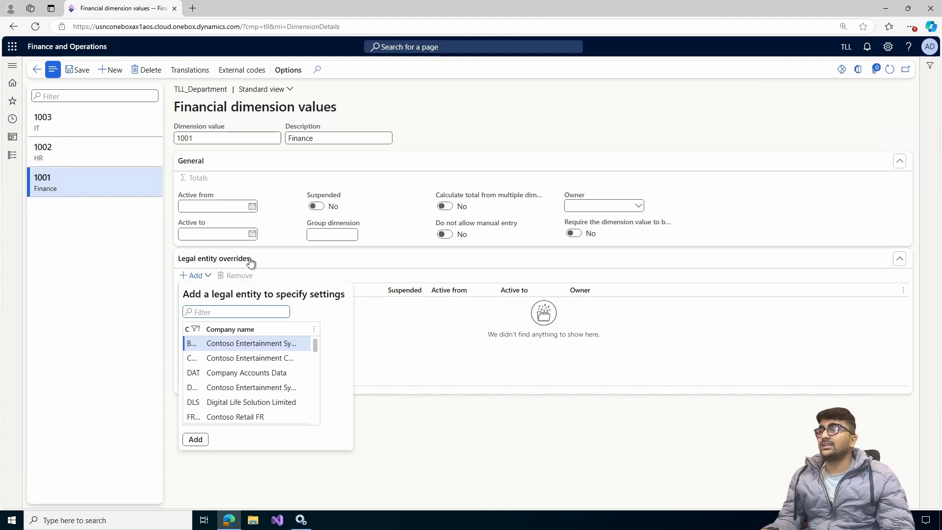
pyautogui.click(233, 334)
pyautogui.write('tr')
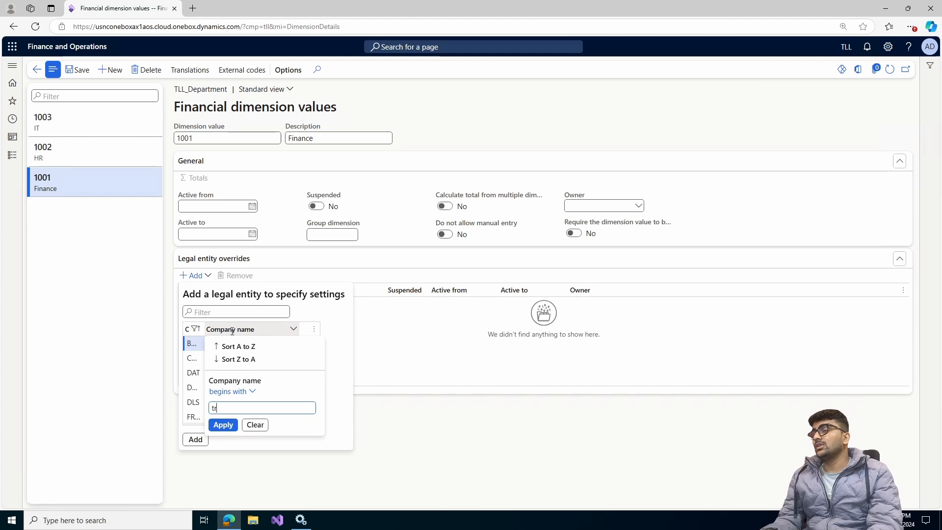
pyautogui.press('Return')
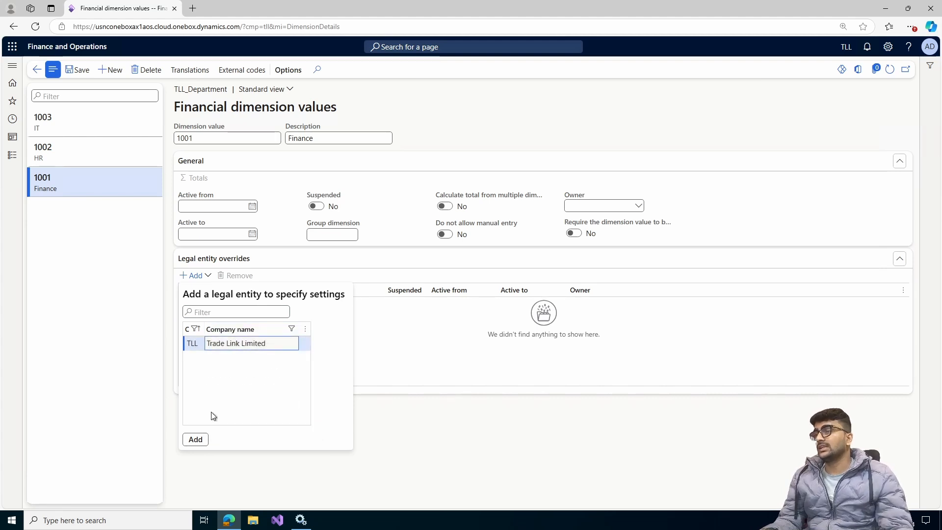
pyautogui.click(195, 439)
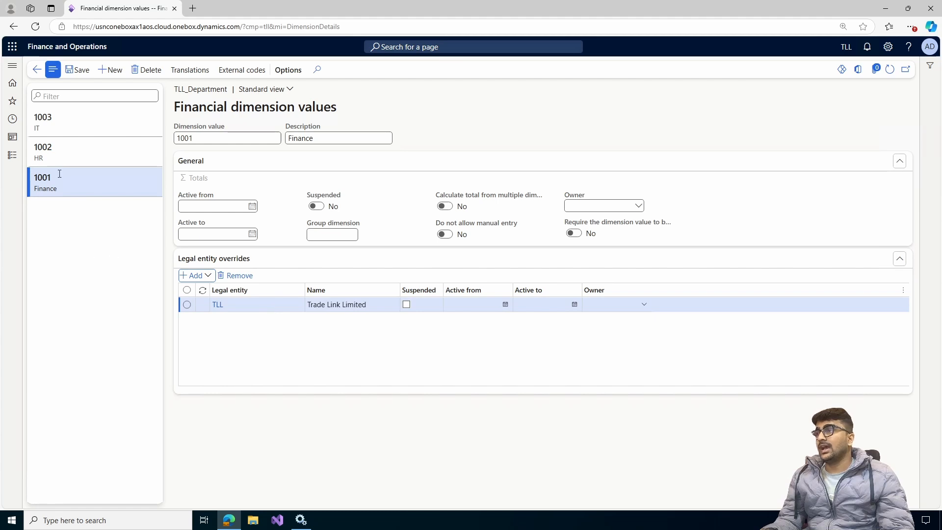
# Step: Mark dimension value 1001 as suspended for legal entity TLL and clear the mark again
pyautogui.moveTo(55, 178); pyautogui.dragTo(23, 181)
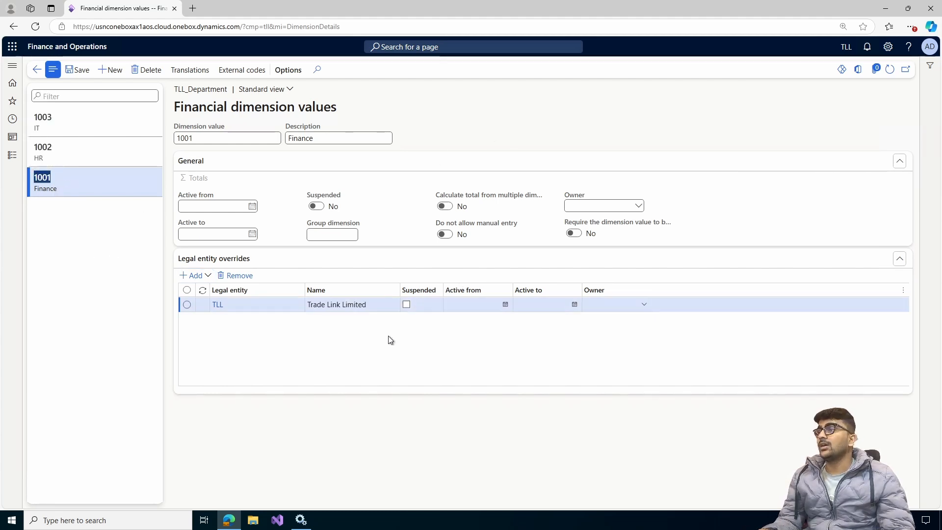
pyautogui.click(406, 304)
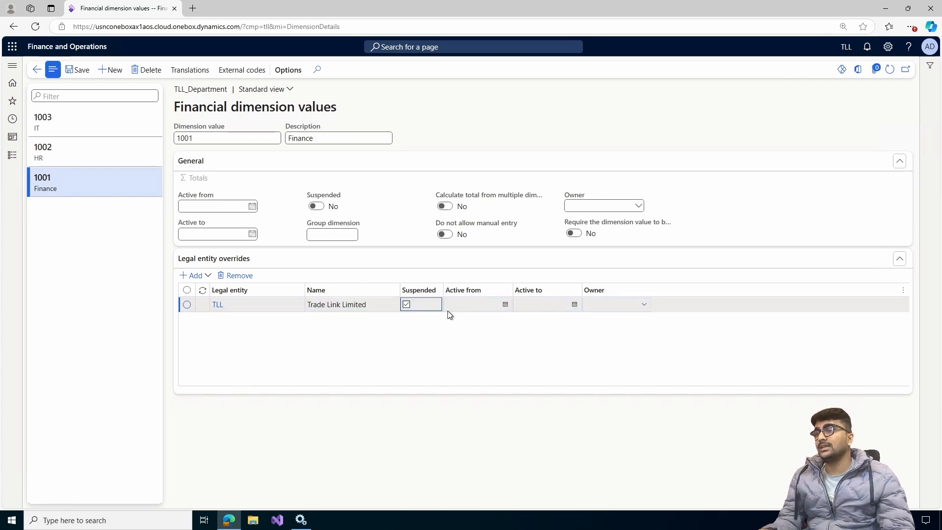
pyautogui.click(406, 304)
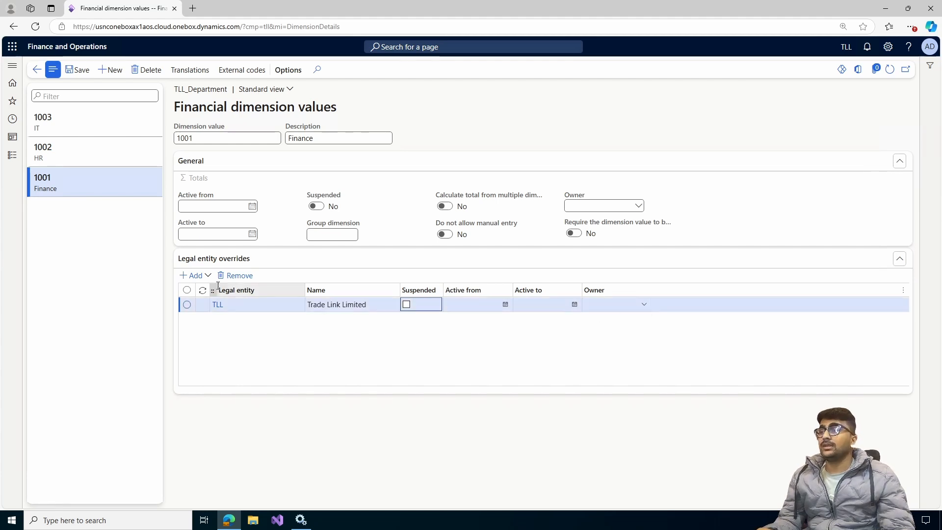
# Step: Add a legal entity override for BRMF to value 1001 and assign the first listed worker as its owner
pyautogui.click(201, 281)
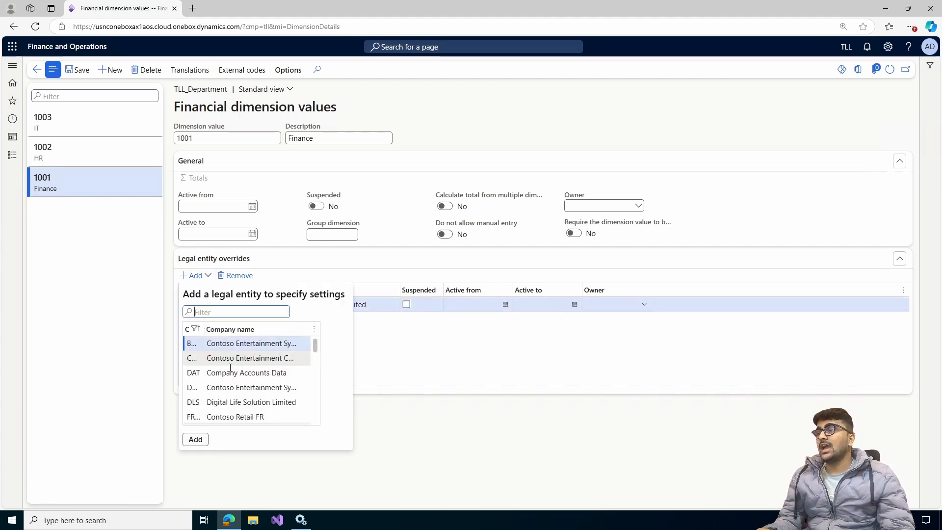
pyautogui.click(195, 439)
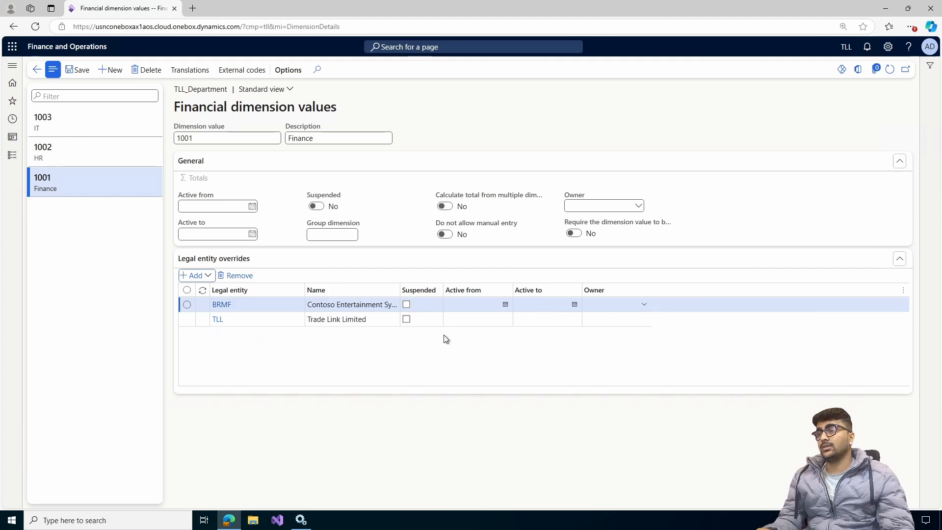
pyautogui.click(643, 306)
pyautogui.click(639, 328)
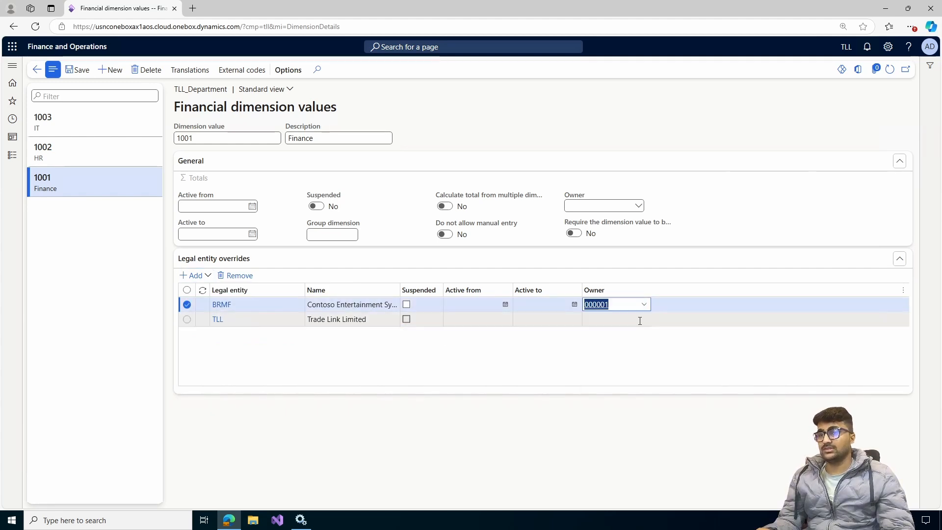
# Step: Assign the second listed worker as owner of the TLL legal entity override
pyautogui.click(641, 320)
pyautogui.click(644, 319)
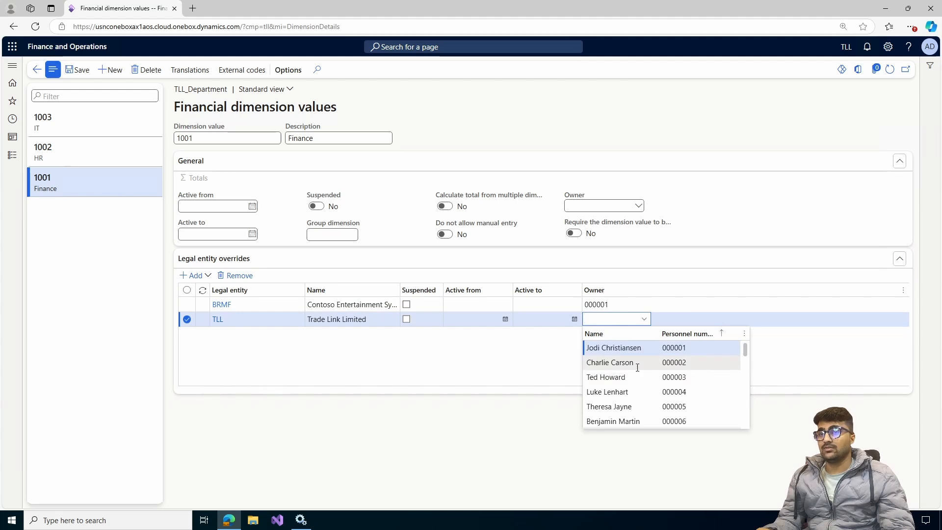
pyautogui.click(670, 364)
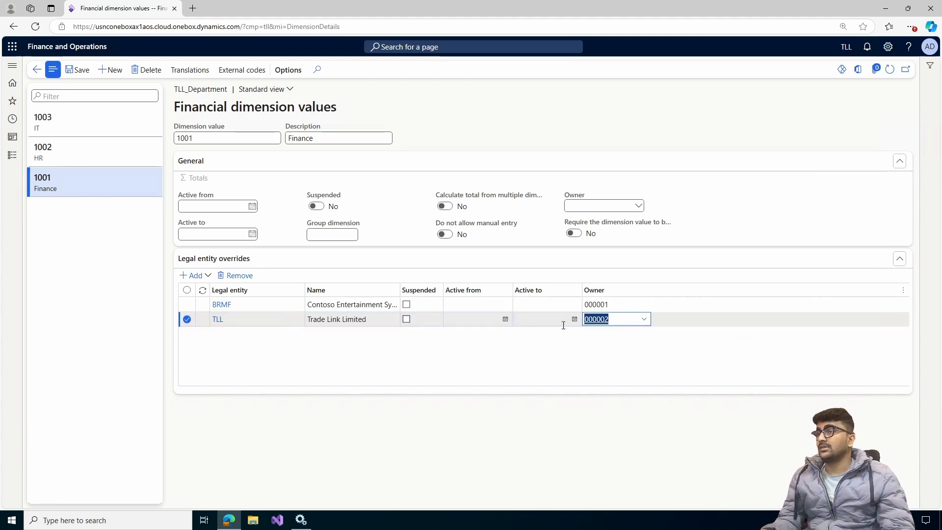
# Step: Remove the TLL and BRMF legal entity overrides from value 1001 and return to the TLL_Department financial dimension
pyautogui.click(238, 275)
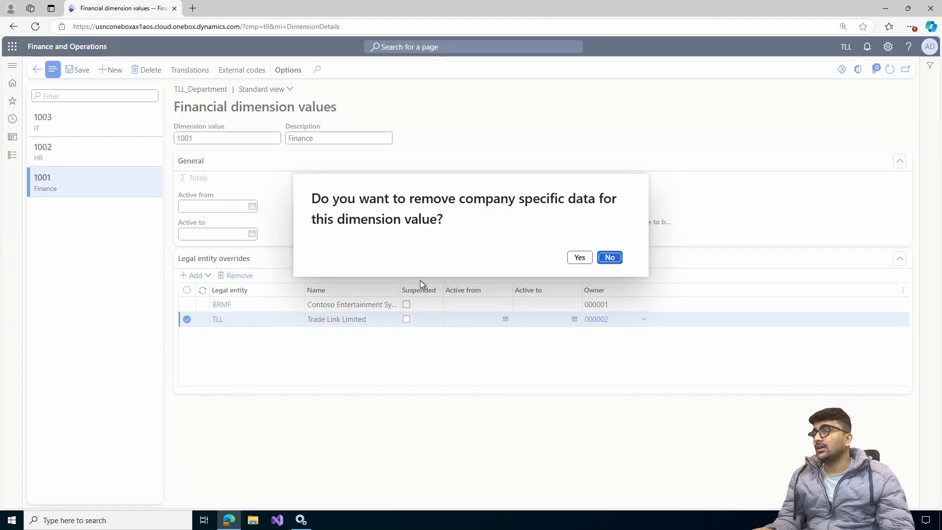
pyautogui.click(578, 258)
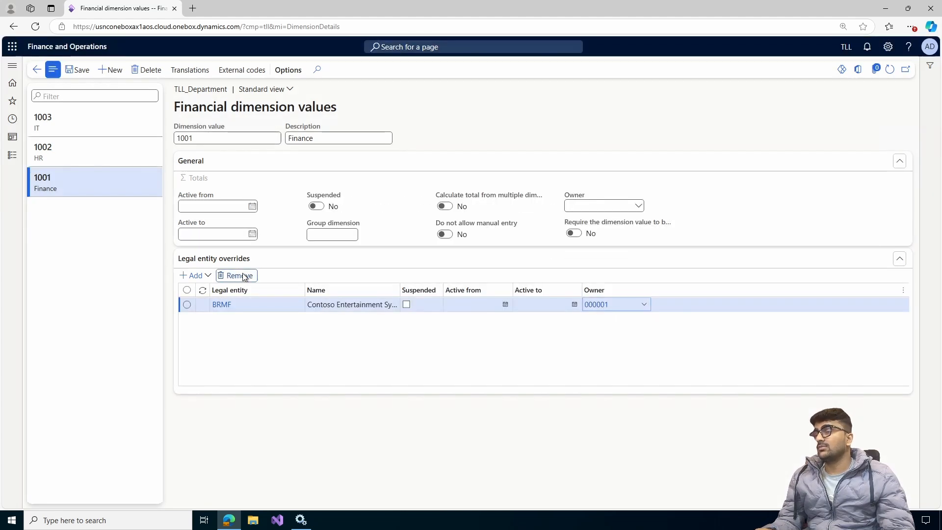
pyautogui.click(238, 275)
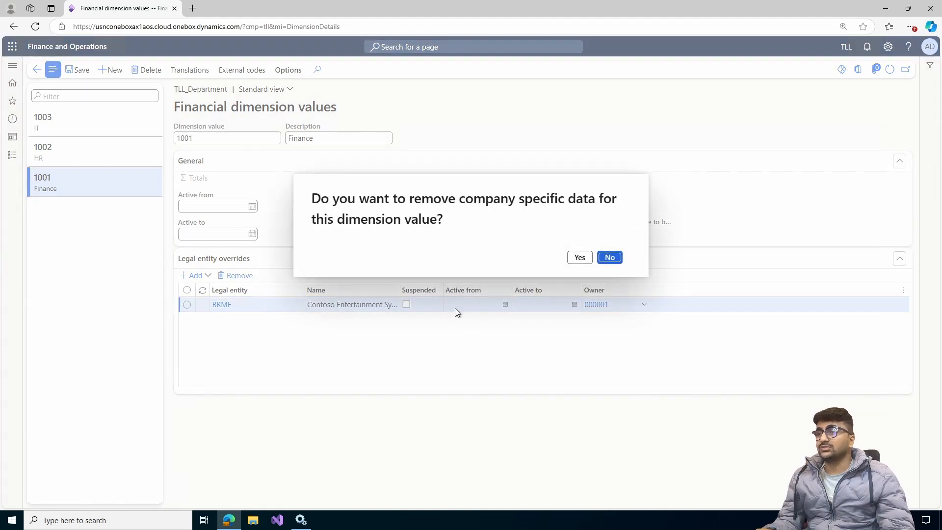
pyautogui.click(580, 258)
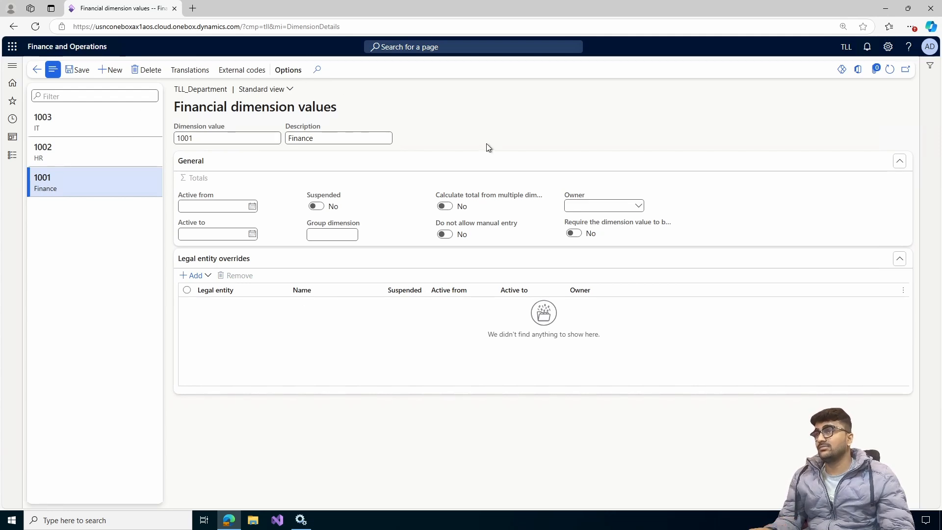
pyautogui.click(37, 71)
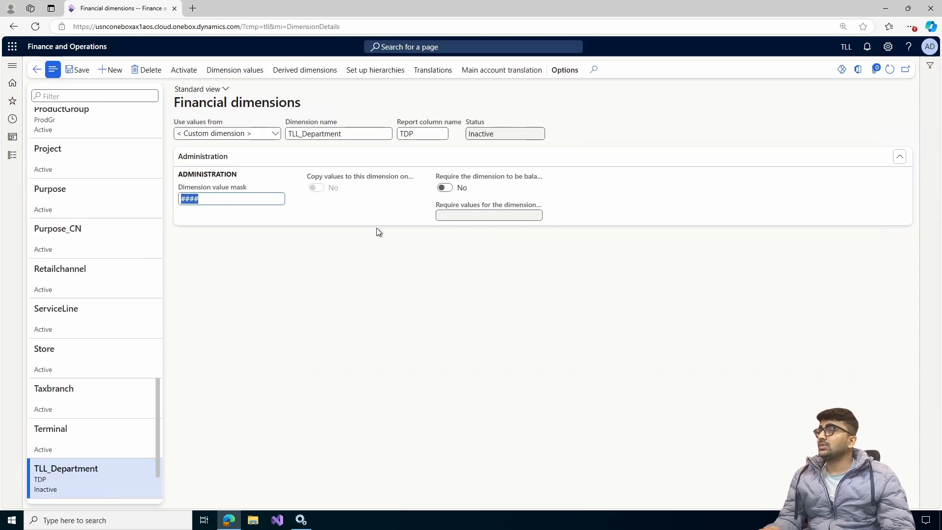